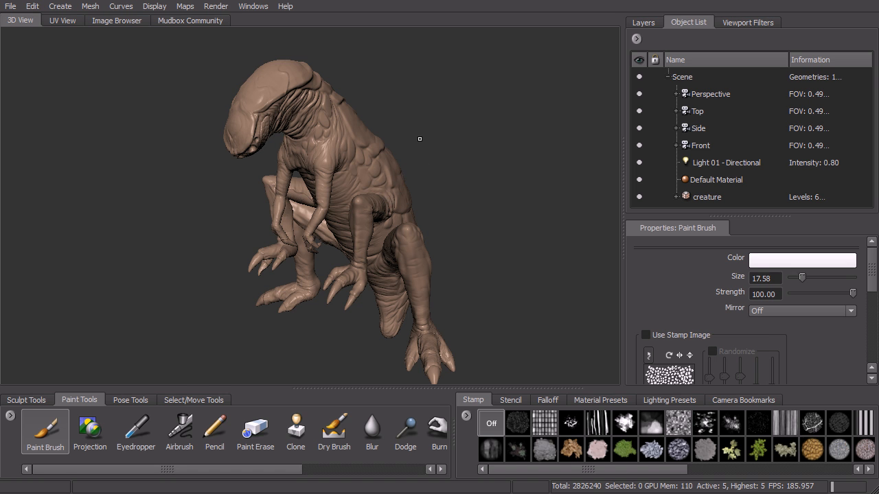
click(70, 10)
mouse_move(90, 6)
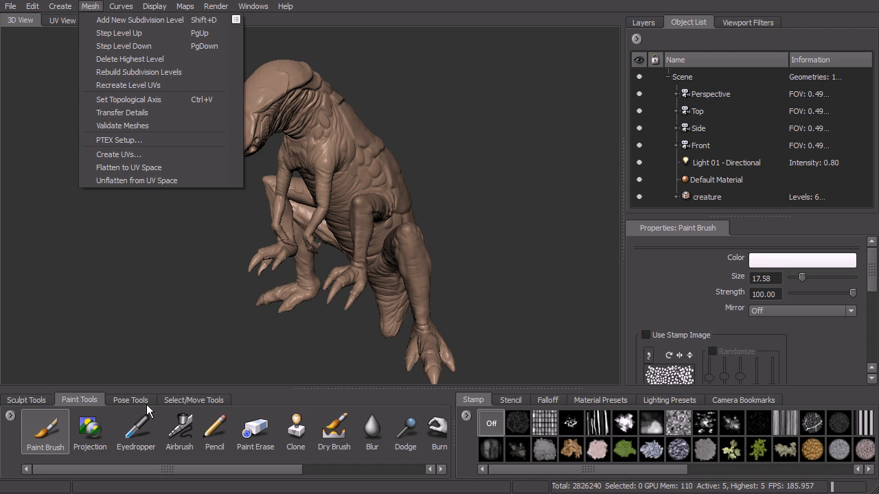
click(51, 441)
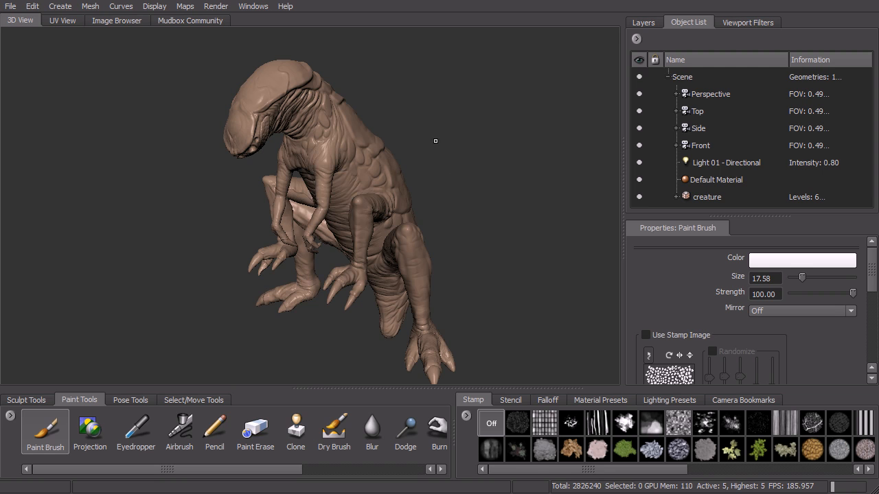
alt+drag(437, 142, 404, 131)
Examine the creature's full UV layout across its tiles in the UV View, and return to the 3D View.
click(60, 21)
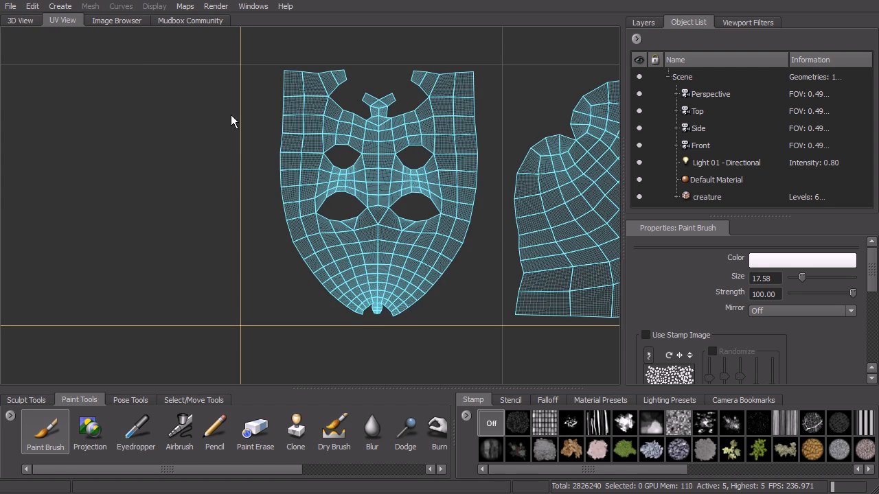
scroll(231, 115, down, 5)
mouse_move(297, 151)
alt+right_down()
mouse_move(285, 141)
mouse_move(292, 145)
alt+right_up()
alt+middle_drag(292, 145, 281, 140)
alt+right_drag(281, 140, 290, 166)
alt+middle_drag(291, 166, 273, 166)
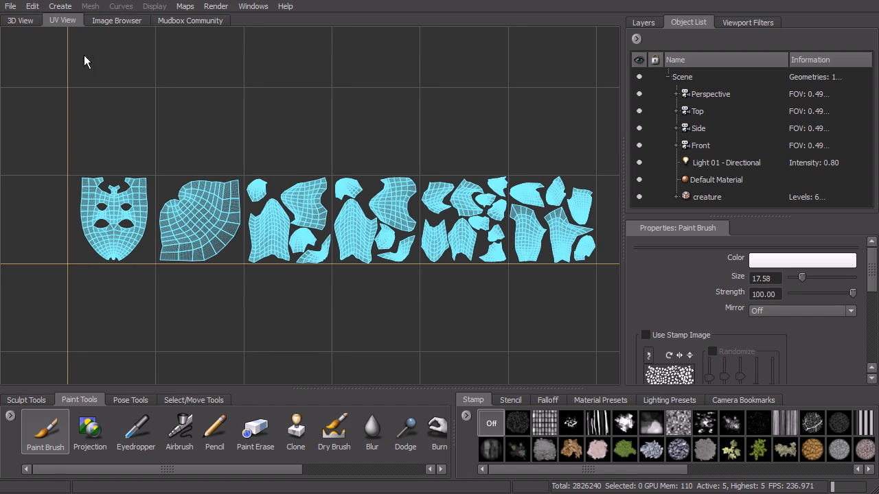
click(25, 25)
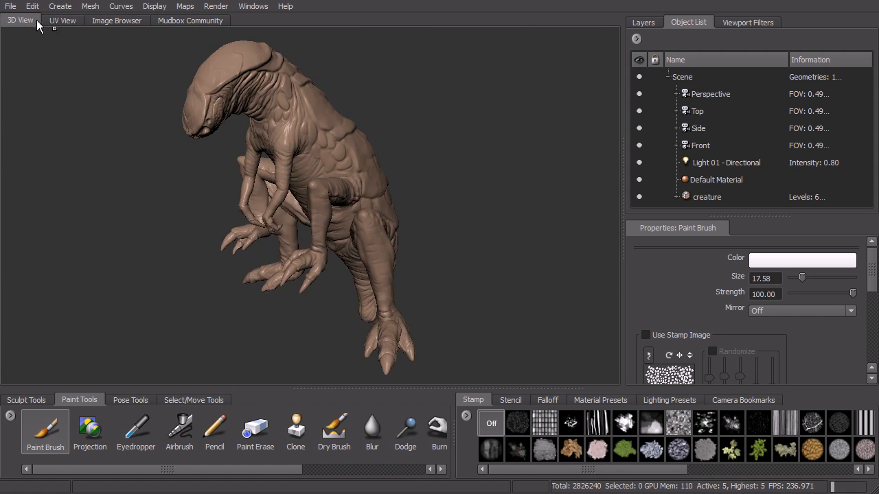
mouse_move(421, 171)
alt+mouse_down()
mouse_move(456, 167)
mouse_move(437, 162)
mouse_move(435, 186)
mouse_move(462, 222)
mouse_move(469, 192)
mouse_move(371, 140)
alt+mouse_up()
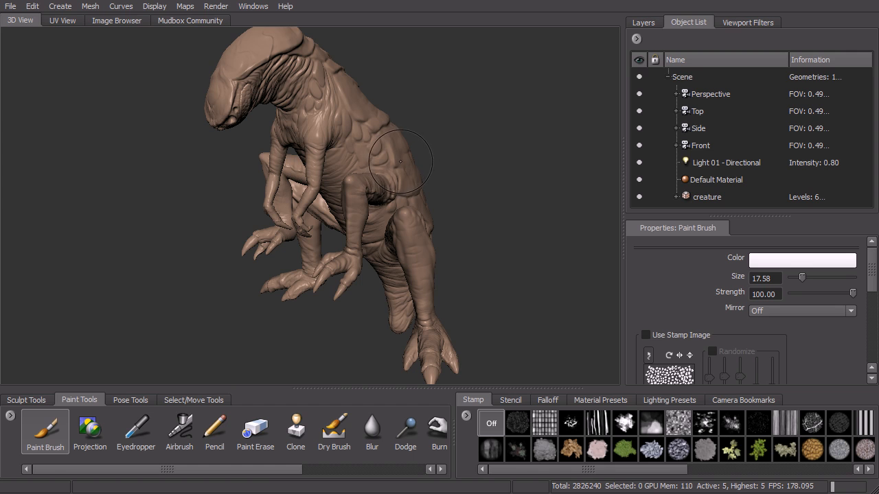
Assign a new Mudbox Material to the creature and close its material window.
right_click(375, 129)
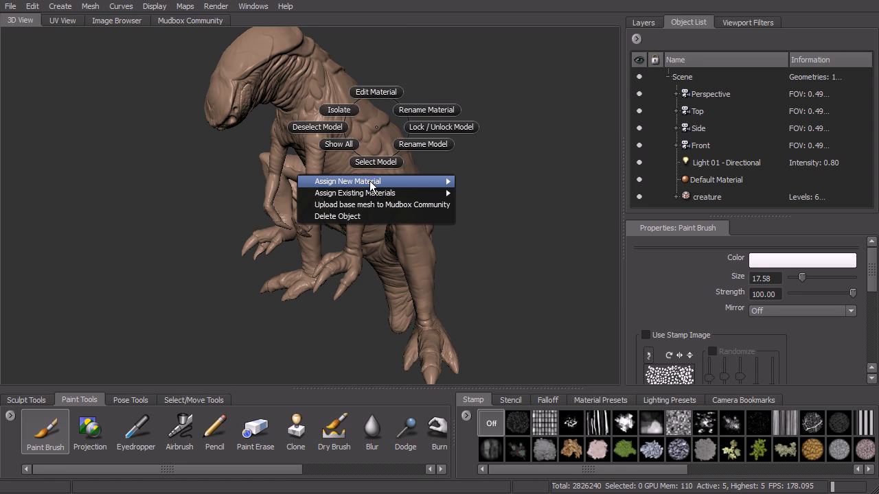
mouse_move(374, 182)
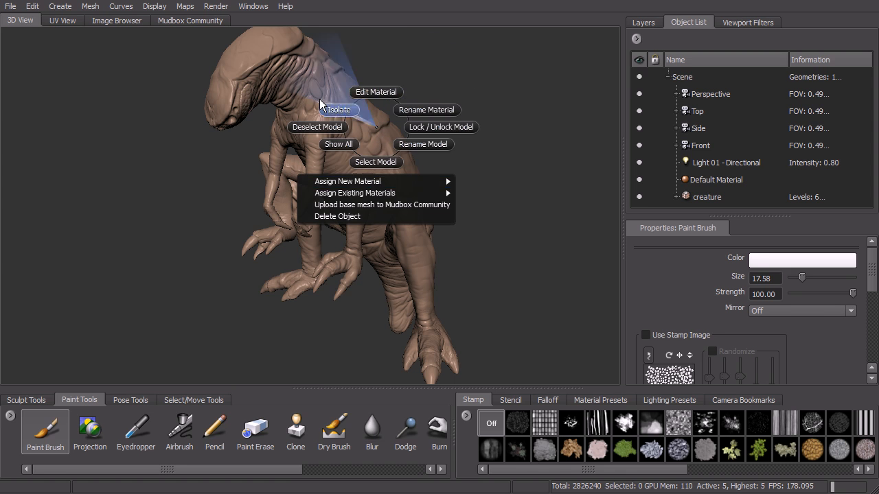
click(63, 13)
mouse_move(82, 72)
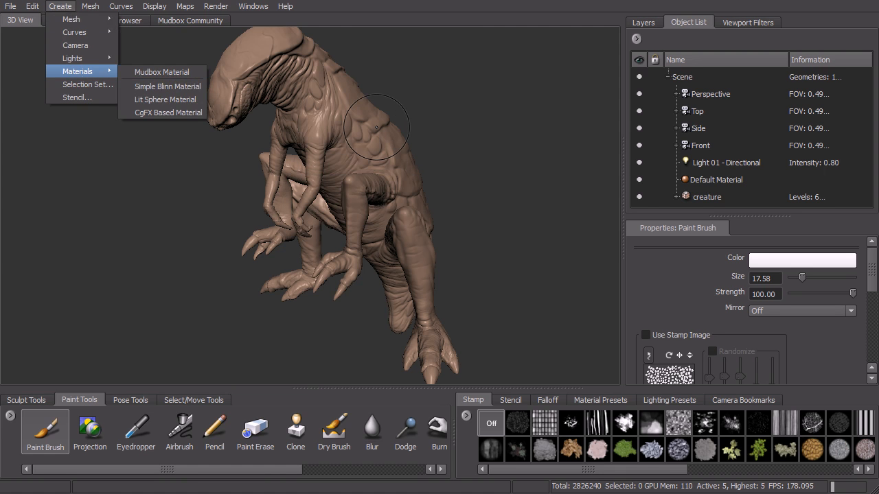
right_click(429, 121)
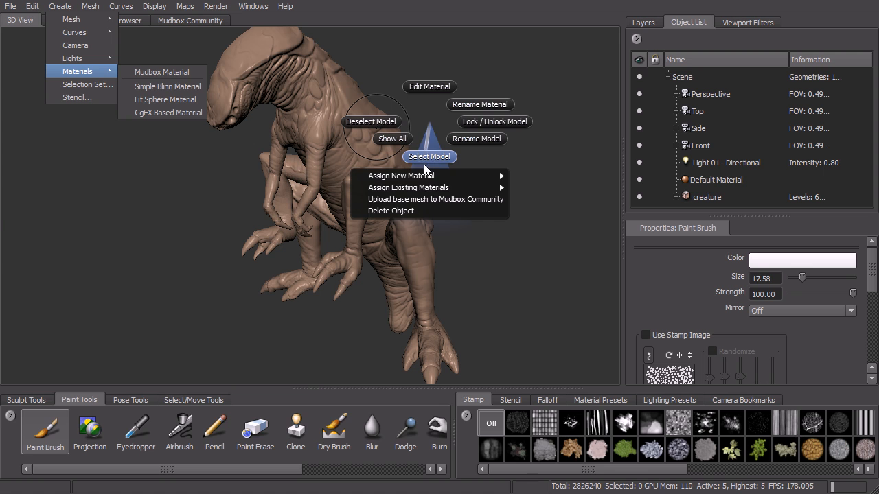
mouse_move(490, 179)
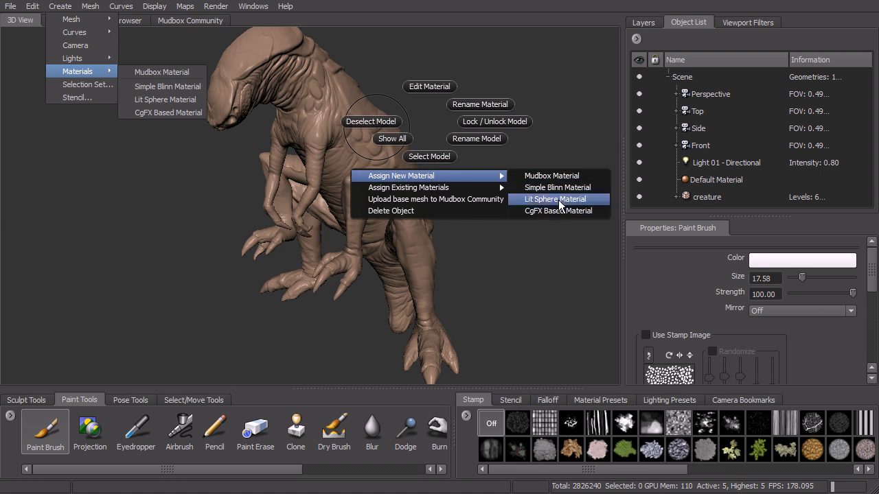
click(561, 177)
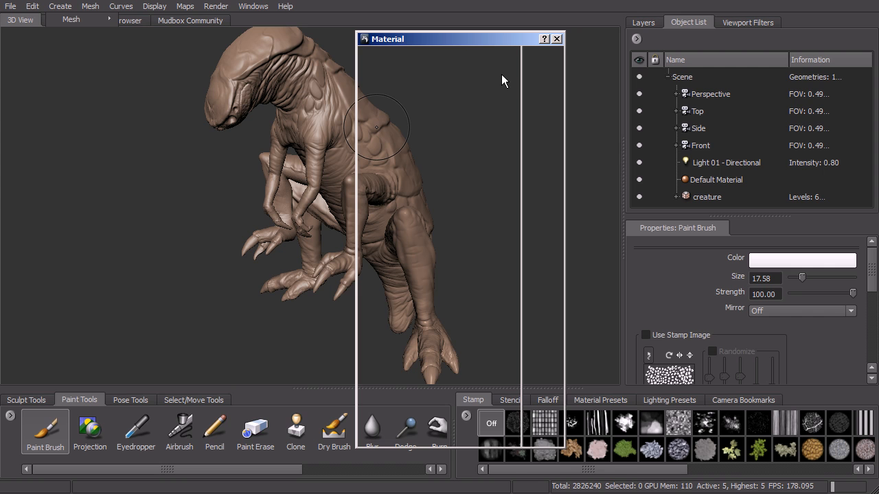
drag(514, 37, 580, 34)
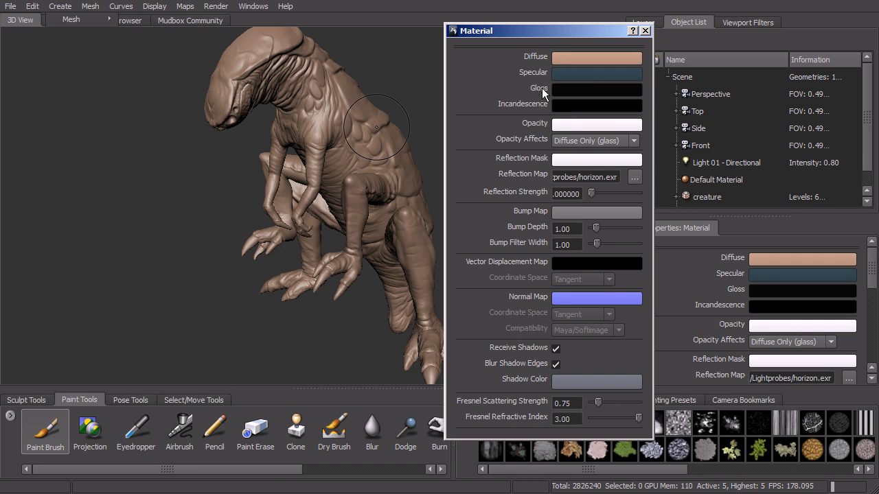
drag(553, 31, 543, 16)
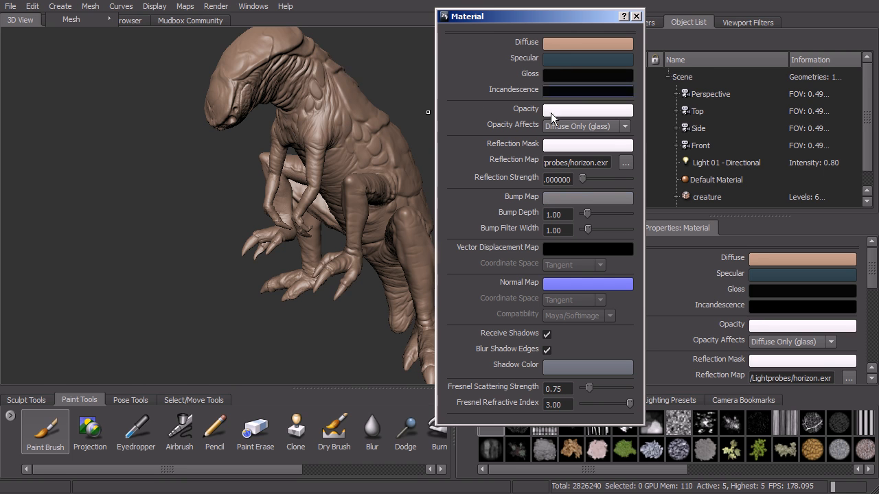
click(637, 16)
Find and select the newly added Material at the end of the scene's object list.
drag(866, 99, 866, 120)
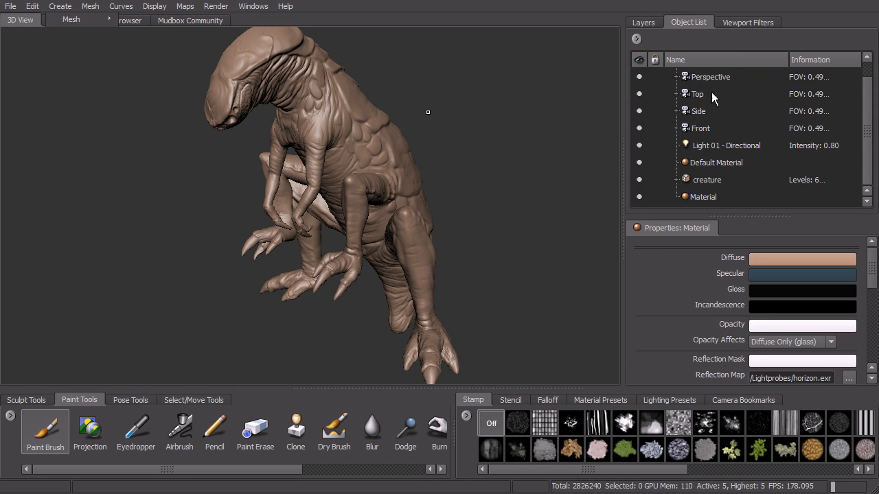
click(705, 197)
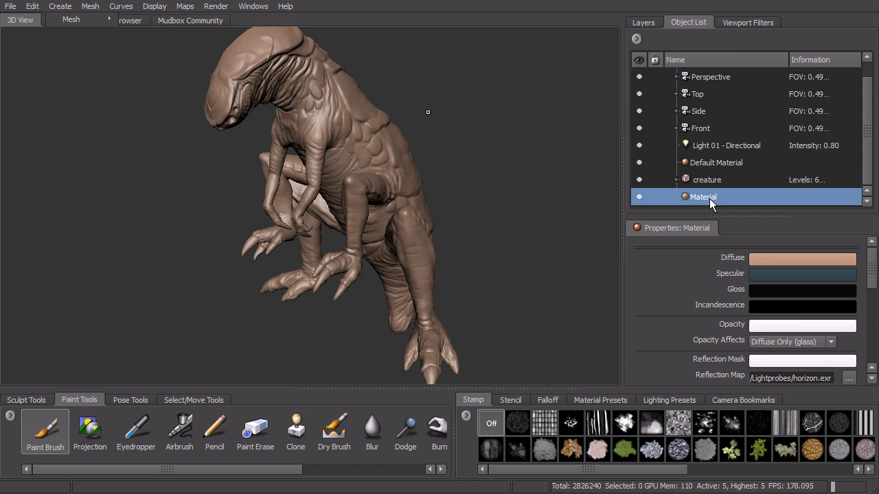
alt+drag(590, 190, 564, 155)
Show the paint layers and check the available layer commands without choosing one.
click(643, 22)
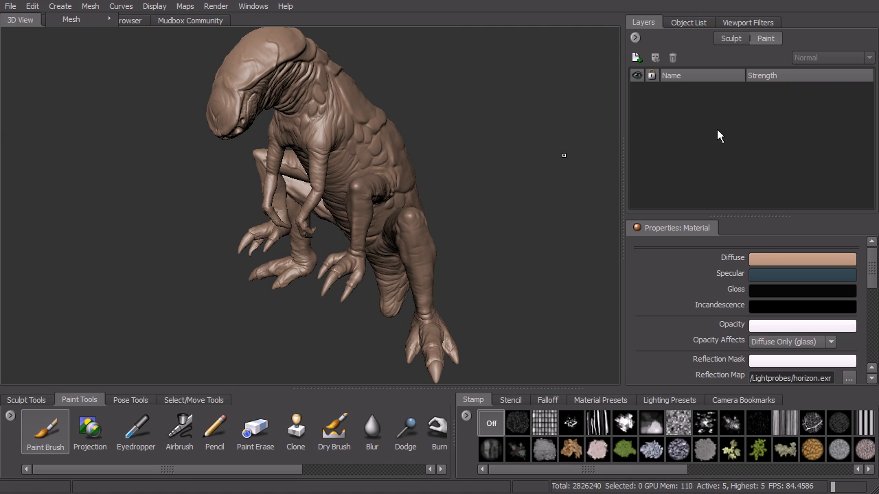
alt+drag(499, 165, 465, 36)
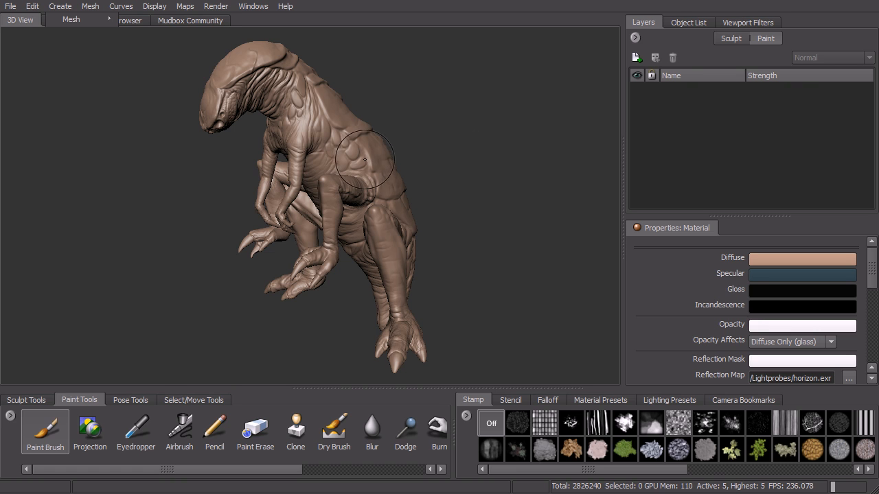
click(636, 39)
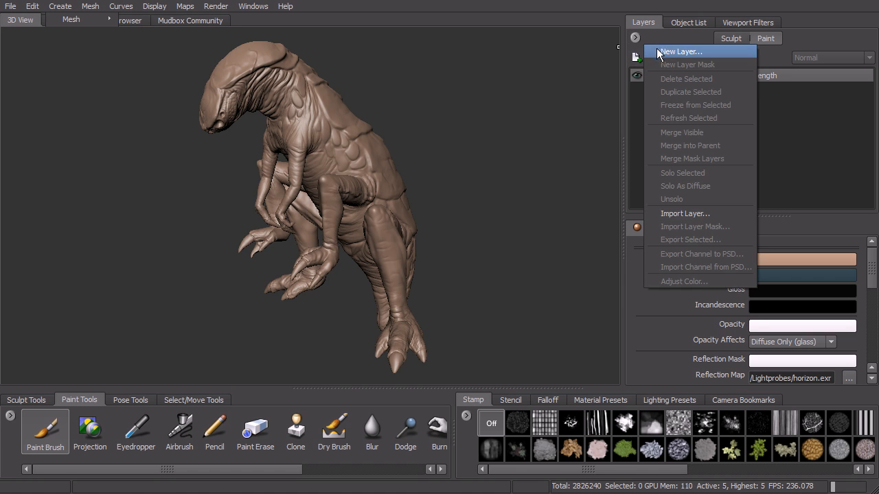
click(605, 86)
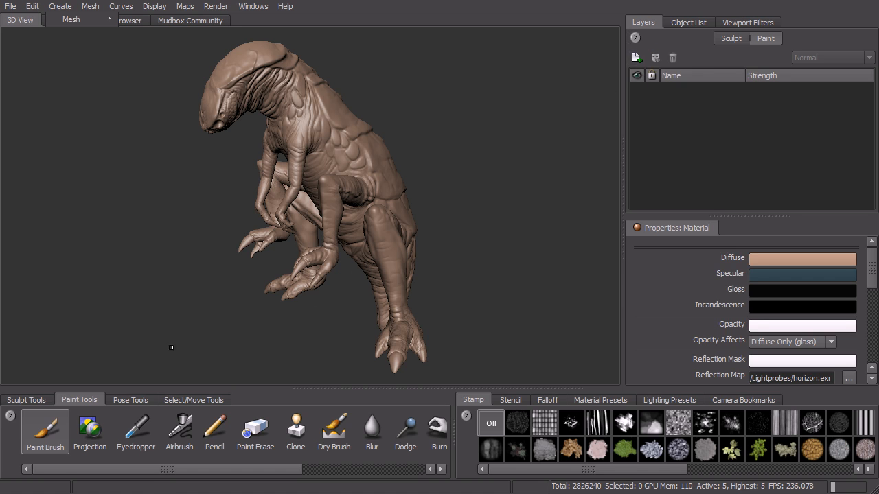
Start painting on the creature with the Paint Brush and name the new paint layer Creature_color.
click(43, 439)
mouse_move(314, 133)
alt+mouse_down()
mouse_move(447, 161)
mouse_move(411, 135)
alt+mouse_up()
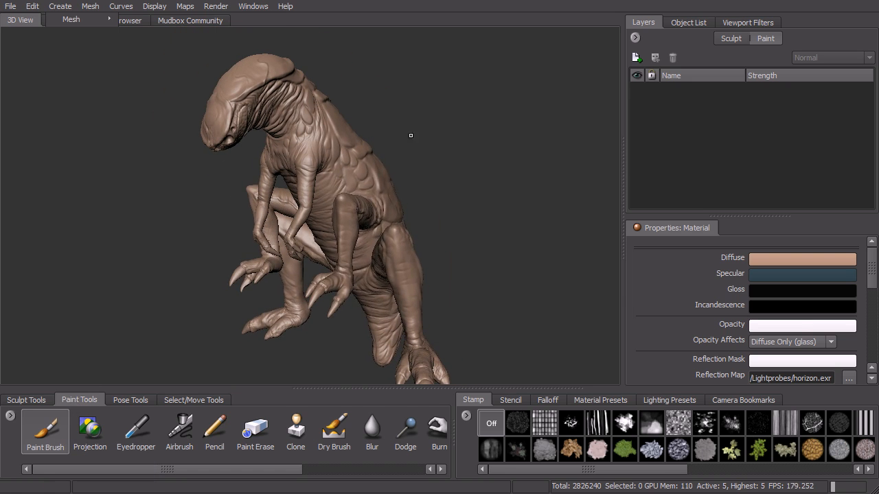
click(340, 167)
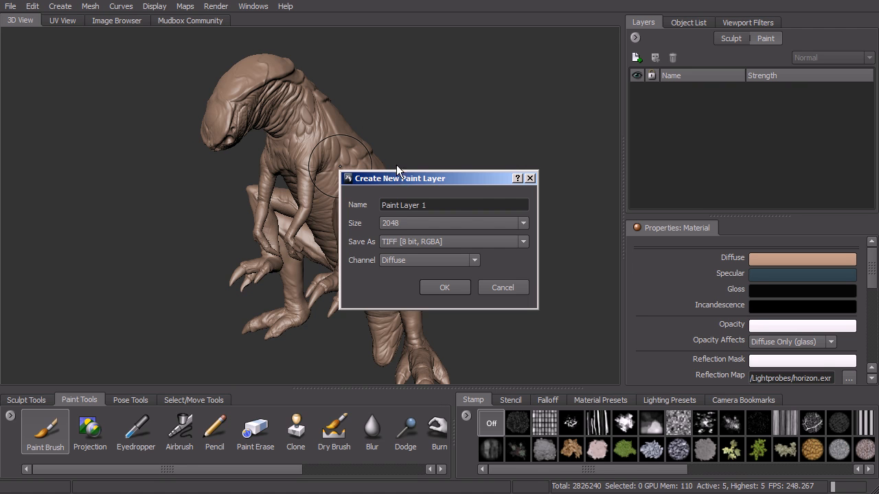
drag(445, 175, 498, 137)
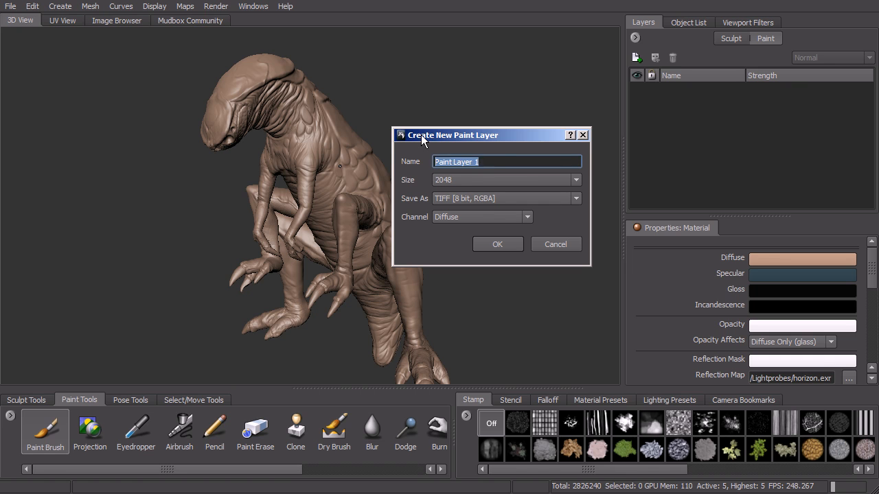
text(Creature_color)
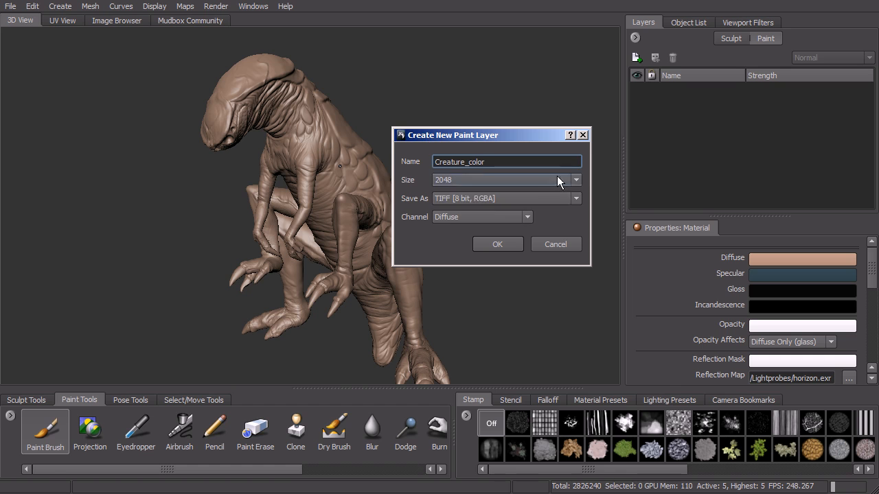
Create the paint layer with size 1024, TIFF [8 bit, RGBA] format and the Diffuse channel.
click(576, 180)
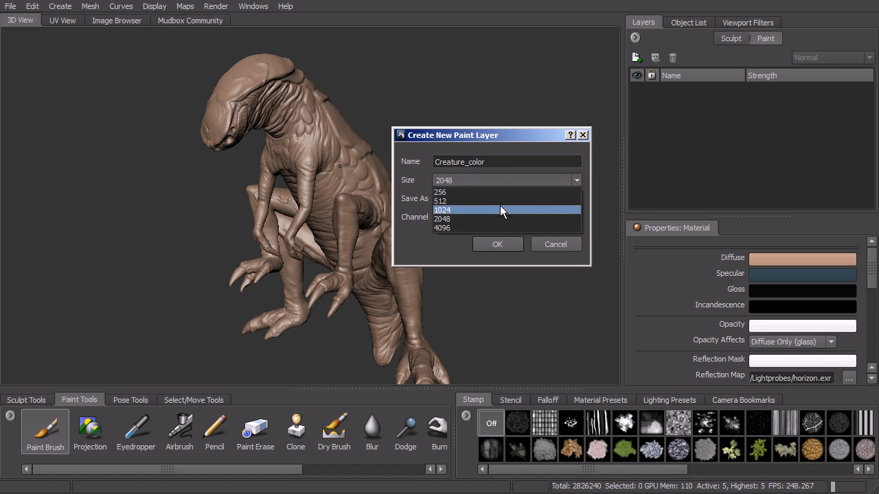
click(499, 210)
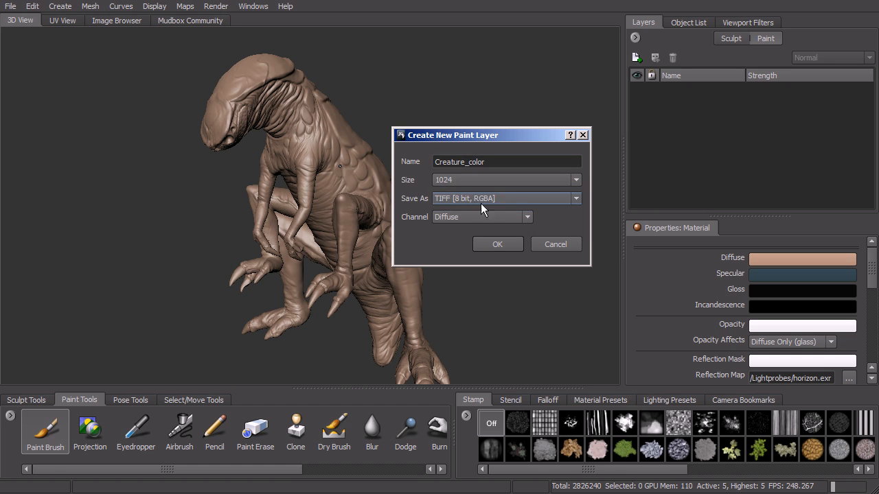
click(500, 198)
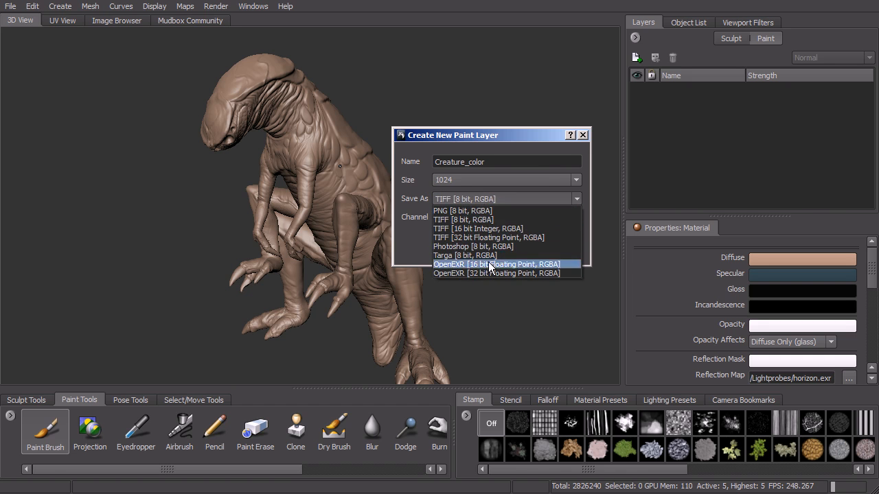
click(495, 220)
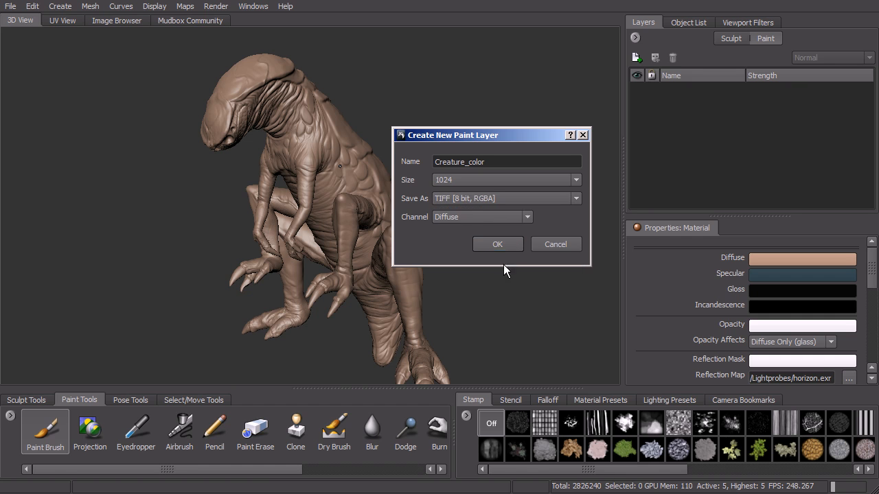
click(463, 219)
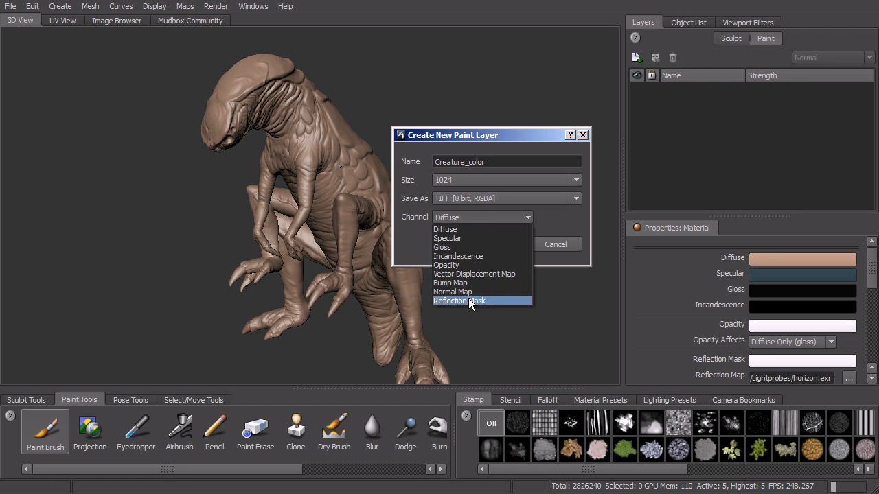
click(464, 230)
click(499, 245)
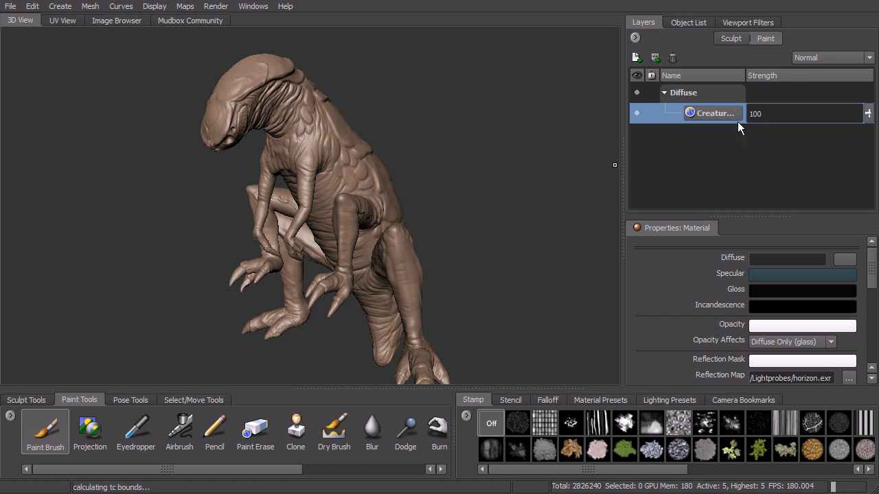
Collapse and re-expand the Diffuse channel group in the layer list.
click(664, 92)
click(664, 93)
click(665, 93)
click(664, 92)
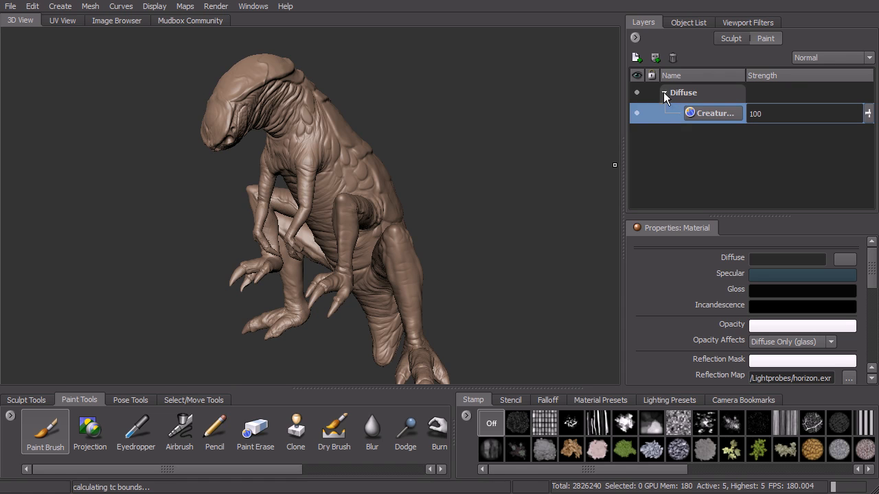
Create a second paint layer named Bump in the Bump Map channel, and make the Diffuse paint layer active again.
click(636, 58)
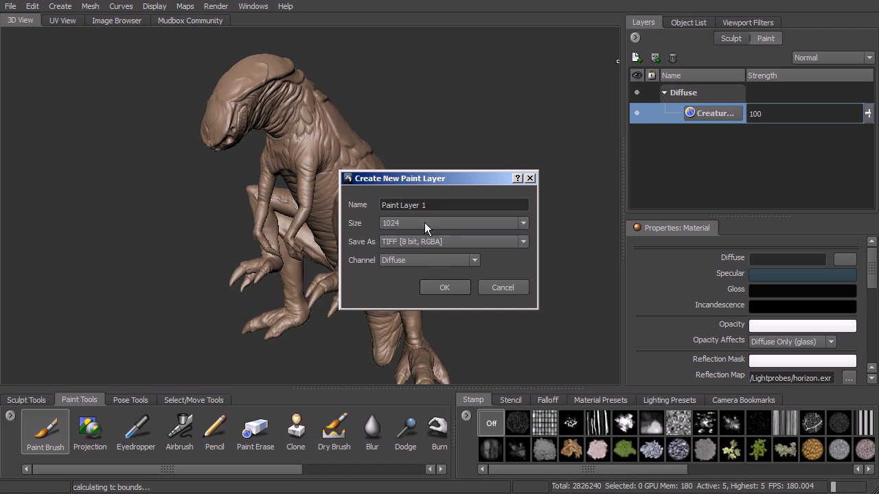
triple_click(436, 204)
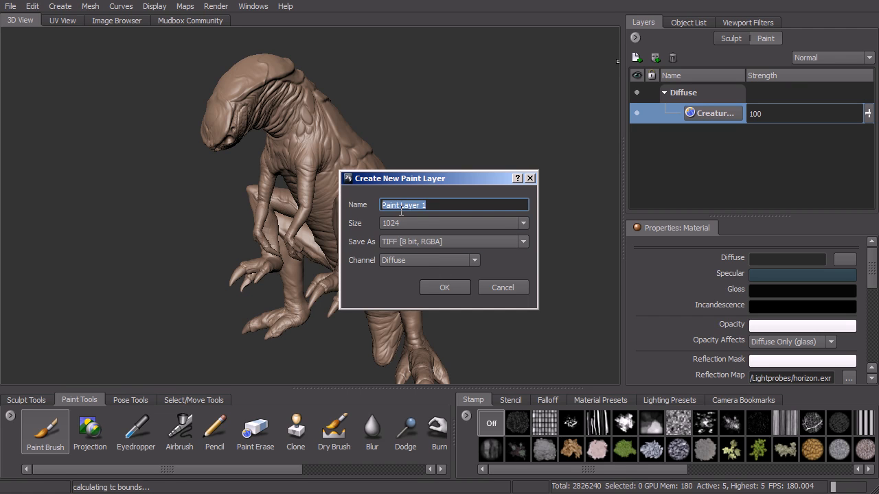
text(Bump)
click(431, 262)
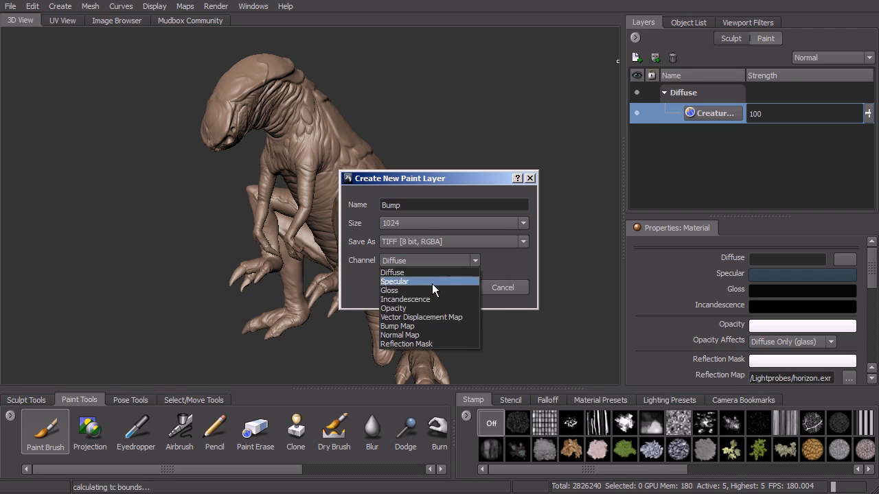
click(436, 327)
click(451, 291)
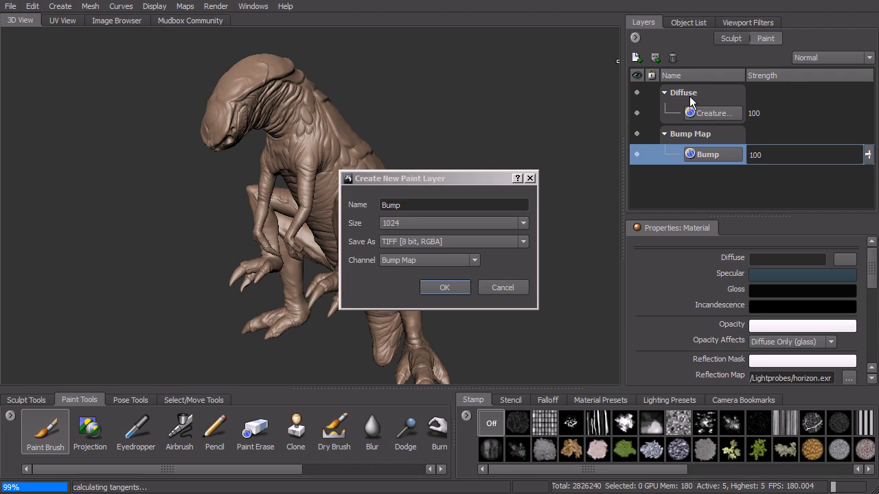
click(721, 117)
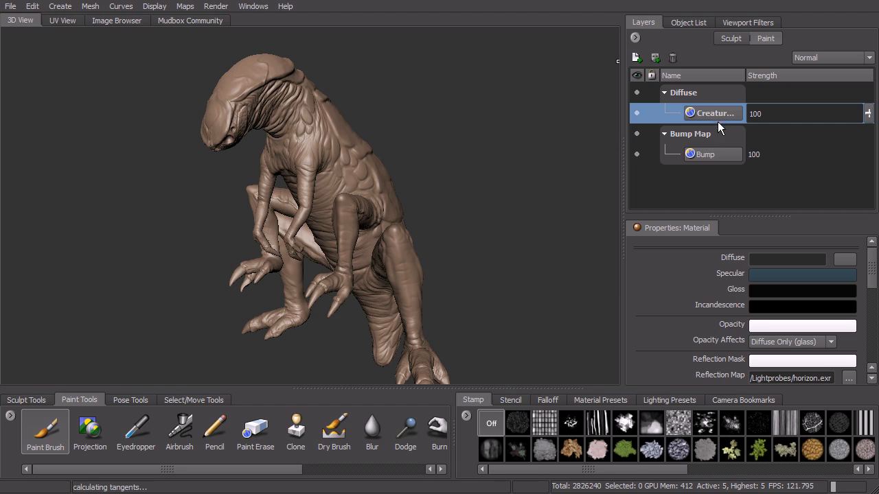
Activate the Paint Brush and set its size to 12.19 and strength to 35.96.
alt+drag(394, 208, 366, 200)
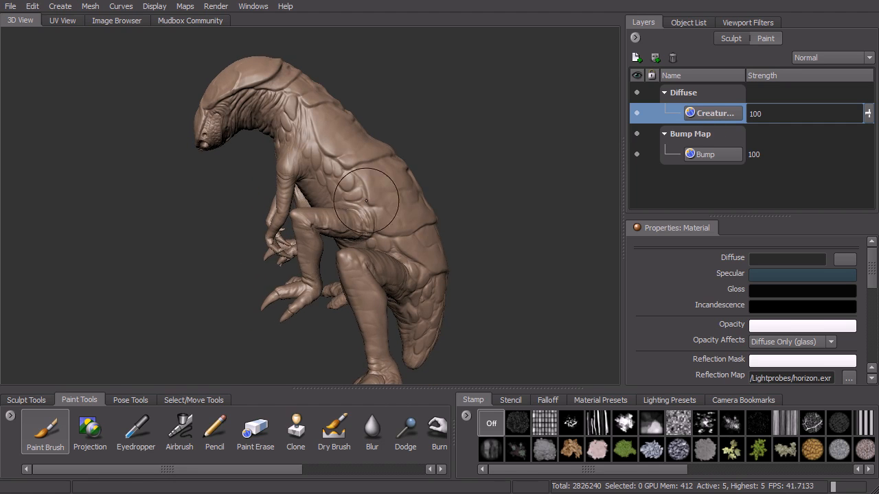
click(46, 437)
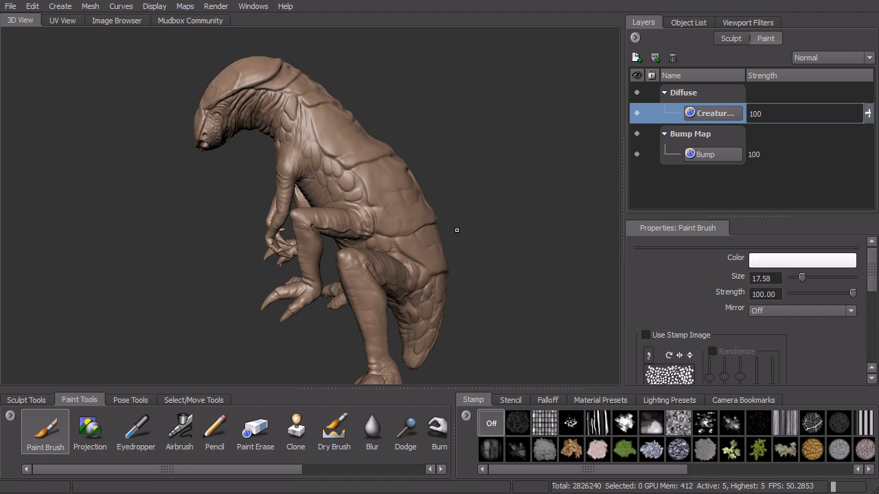
mouse_move(412, 185)
alt+mouse_down()
mouse_move(405, 192)
mouse_move(447, 199)
mouse_move(434, 205)
mouse_move(420, 189)
alt+mouse_up()
alt+middle_drag(420, 189, 390, 206)
key(b)
mouse_move(374, 200)
mouse_down()
mouse_move(335, 200)
mouse_move(398, 203)
mouse_move(359, 211)
mouse_move(396, 206)
mouse_up()
key(m)
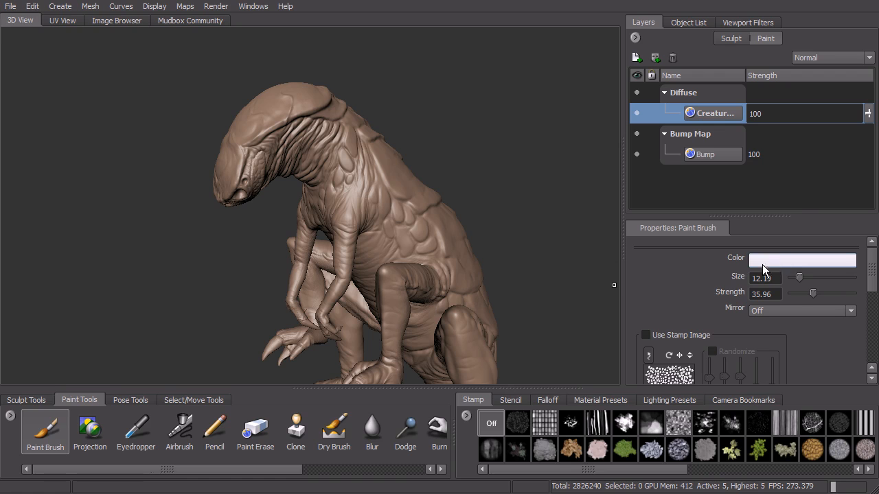
Set the Paint Brush color to a golden brown with the color ring.
click(786, 260)
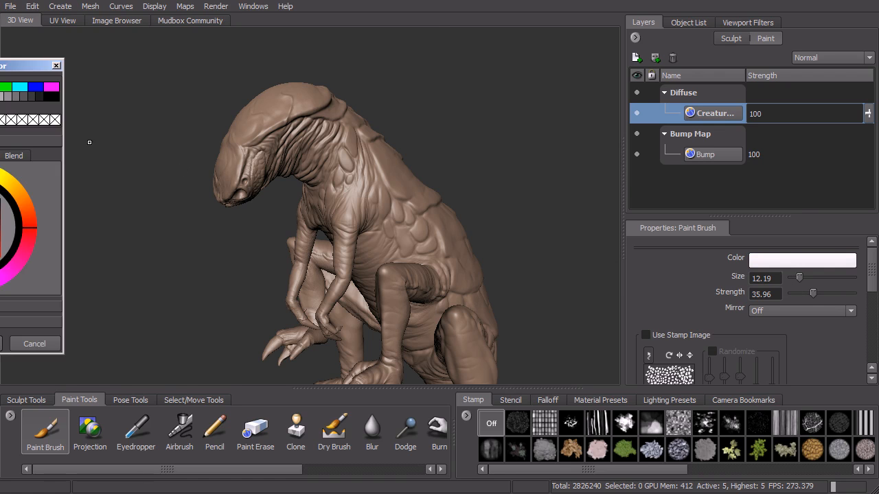
drag(23, 68, 611, 35)
mouse_move(573, 140)
mouse_down()
mouse_move(612, 160)
mouse_move(580, 203)
mouse_up()
drag(612, 167, 603, 154)
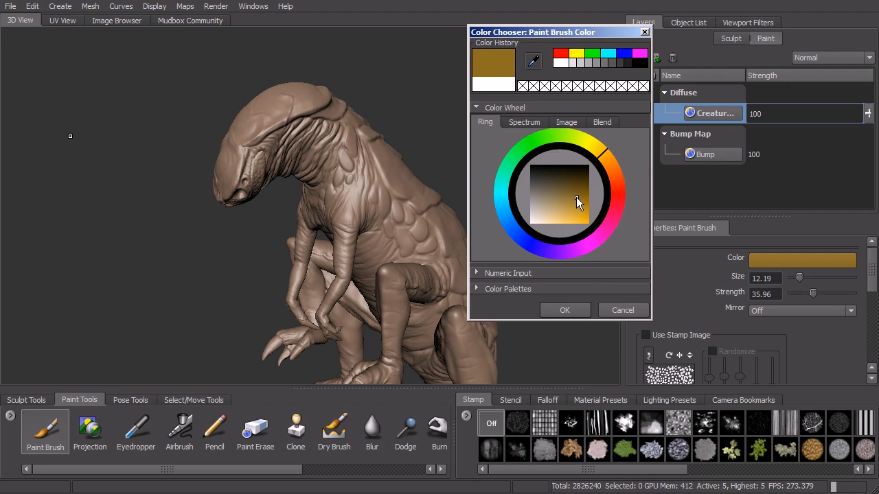
click(564, 309)
Paint the golden brown base color over the creature's back, flank and upper legs.
mouse_move(456, 206)
alt+mouse_down()
mouse_move(419, 220)
mouse_move(390, 248)
mouse_move(439, 278)
mouse_move(410, 213)
mouse_move(354, 180)
mouse_move(424, 167)
alt+mouse_up()
mouse_move(386, 316)
mouse_down()
mouse_move(400, 258)
mouse_move(382, 237)
mouse_move(400, 228)
mouse_move(427, 254)
mouse_up()
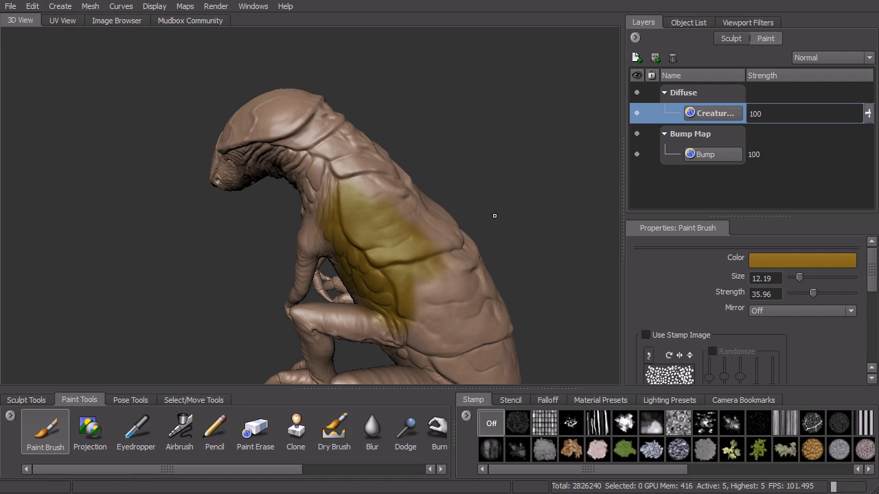
alt+drag(494, 215, 474, 221)
mouse_move(385, 278)
mouse_down()
mouse_move(395, 320)
mouse_move(414, 263)
mouse_move(457, 267)
mouse_up()
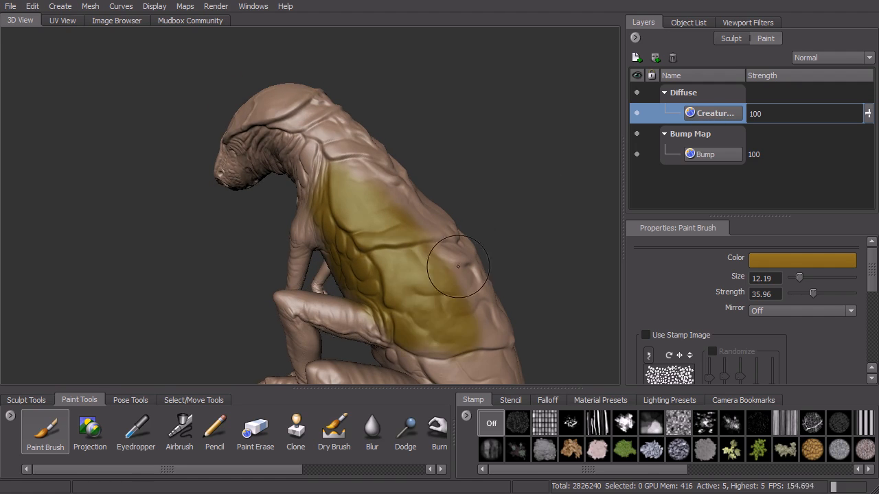
alt+middle_drag(458, 267, 399, 160)
mouse_move(355, 218)
mouse_down()
mouse_move(387, 271)
mouse_move(420, 268)
mouse_move(446, 250)
mouse_move(440, 330)
mouse_move(330, 242)
mouse_move(339, 201)
mouse_move(322, 160)
mouse_move(405, 108)
mouse_up()
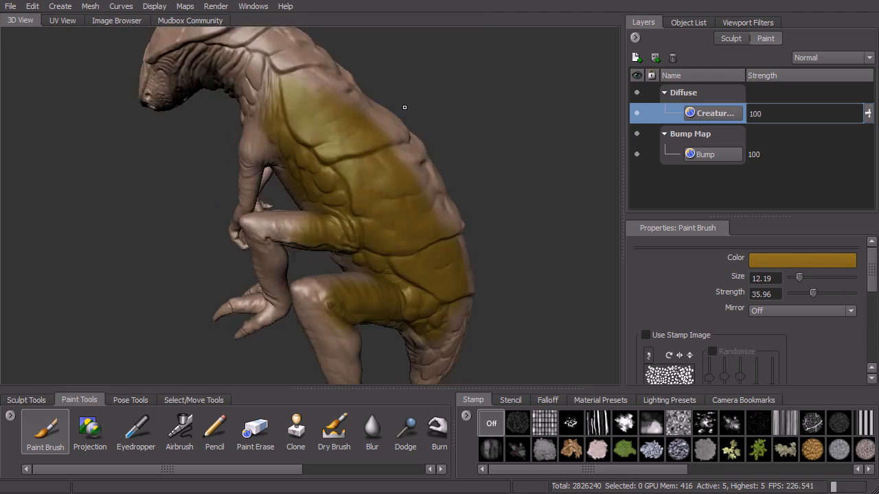
alt+middle_drag(404, 108, 411, 172)
mouse_move(373, 240)
mouse_down()
mouse_move(358, 208)
mouse_move(336, 196)
mouse_move(264, 213)
mouse_move(295, 161)
mouse_move(412, 206)
mouse_move(463, 251)
mouse_move(573, 240)
mouse_move(445, 166)
mouse_up()
Set the brush mirroring to X and extend the golden brown base over the creature's head, neck, torso and arms.
click(769, 312)
click(775, 332)
mouse_move(381, 189)
mouse_down()
mouse_move(368, 206)
mouse_move(357, 155)
mouse_move(376, 179)
mouse_up()
alt+drag(422, 195, 385, 162)
mouse_move(389, 196)
mouse_down()
mouse_move(404, 329)
mouse_move(370, 322)
mouse_move(385, 359)
mouse_up()
alt+middle_drag(427, 262, 409, 147)
mouse_move(378, 230)
mouse_down()
mouse_move(392, 242)
mouse_move(435, 226)
mouse_move(422, 308)
mouse_move(370, 248)
mouse_move(384, 236)
mouse_move(347, 218)
mouse_up()
alt+drag(424, 139, 412, 206)
mouse_move(273, 179)
mouse_down()
mouse_move(289, 169)
mouse_move(403, 182)
mouse_move(443, 240)
mouse_move(453, 182)
mouse_up()
alt+drag(494, 136, 474, 220)
mouse_move(406, 240)
mouse_down()
mouse_move(293, 276)
mouse_move(410, 227)
mouse_move(456, 243)
mouse_move(474, 302)
mouse_move(488, 249)
mouse_move(427, 180)
mouse_move(412, 141)
mouse_move(492, 178)
mouse_move(310, 193)
mouse_move(417, 194)
mouse_move(520, 279)
mouse_up()
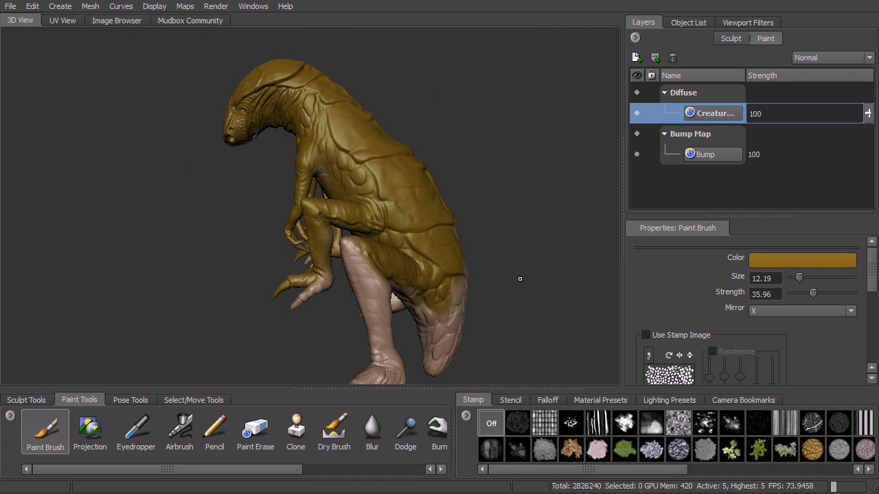
Apply the white speckle stamp image to the Paint Brush and turn on stamp randomization.
click(572, 425)
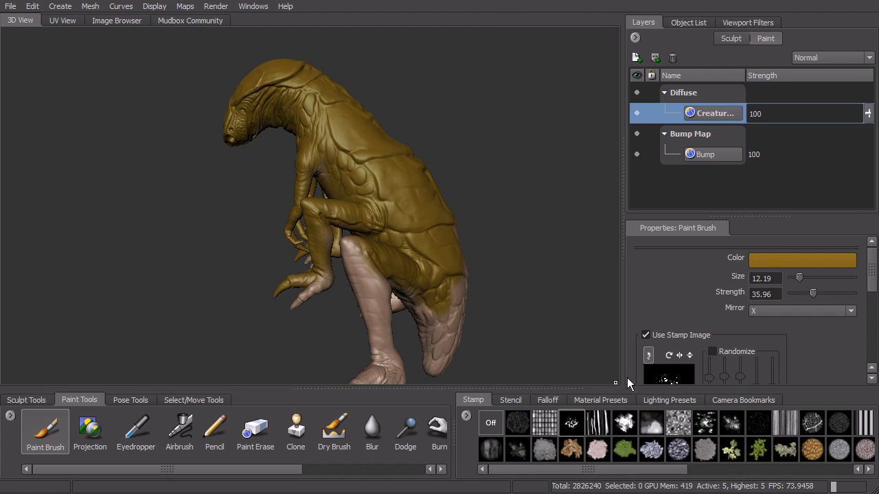
scroll(874, 279, down, 2)
click(712, 297)
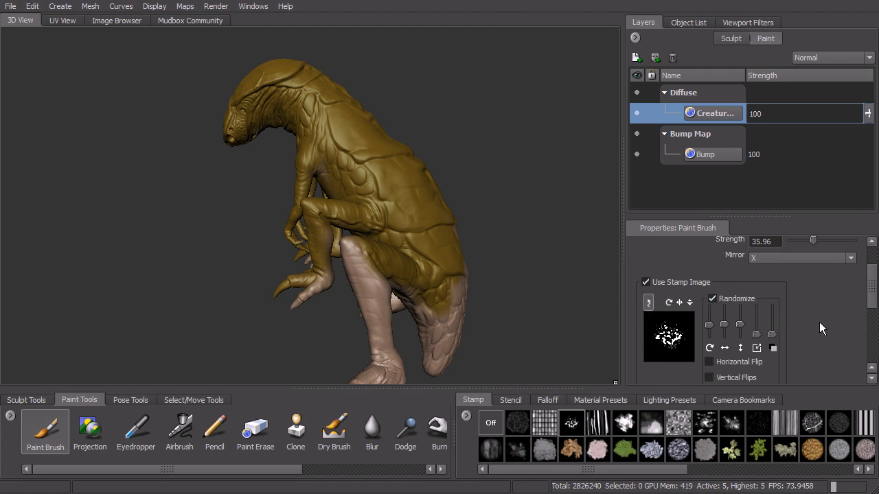
Change the Paint Brush color to a darker, more orange brown.
scroll(872, 301, up, 2)
click(800, 260)
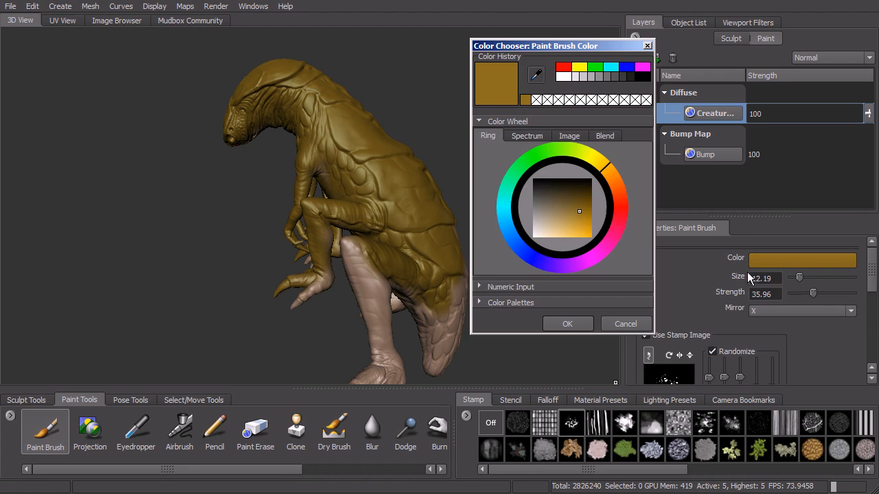
click(577, 207)
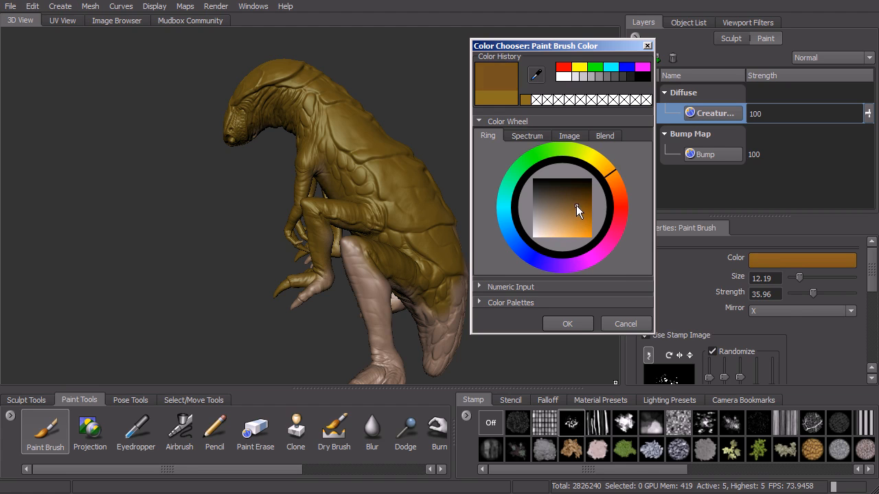
click(569, 321)
Stamp darker brown mottling over the base color on the creature's back and flank plates.
alt+drag(432, 215, 431, 249)
alt+right_drag(431, 249, 463, 267)
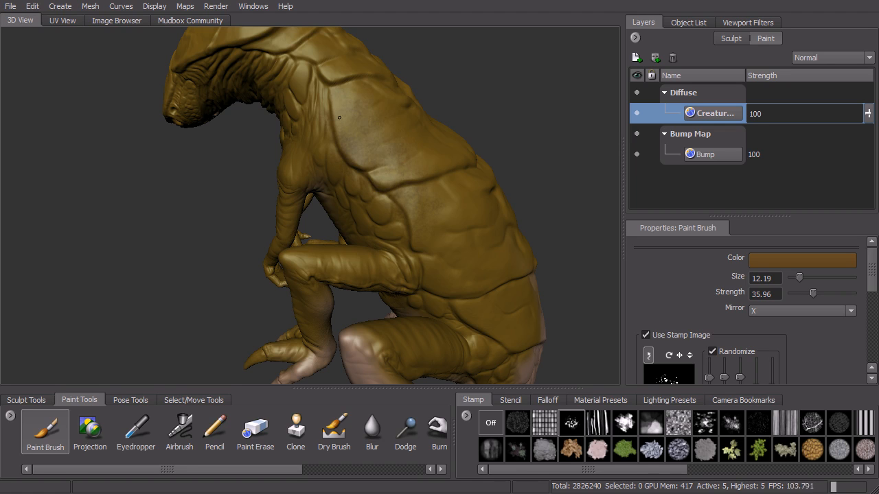
alt+right_drag(460, 181, 496, 210)
alt+drag(485, 186, 414, 291)
alt+right_drag(465, 306, 435, 293)
alt+middle_drag(455, 305, 481, 273)
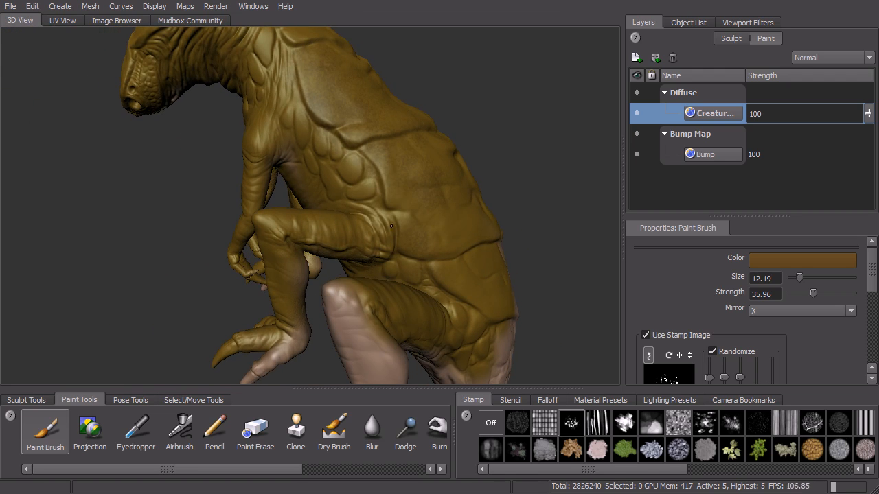
alt+drag(373, 124, 237, 197)
Set the brush to a desaturated greyish brown and stamp lighter mottling across the creature's neck and back plates.
click(769, 260)
mouse_move(574, 219)
mouse_down()
mouse_move(568, 210)
mouse_move(560, 219)
mouse_up()
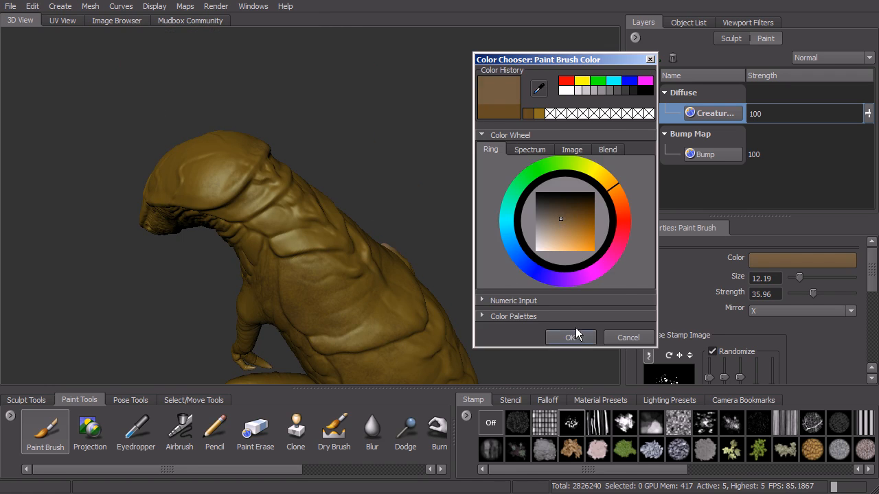
click(571, 337)
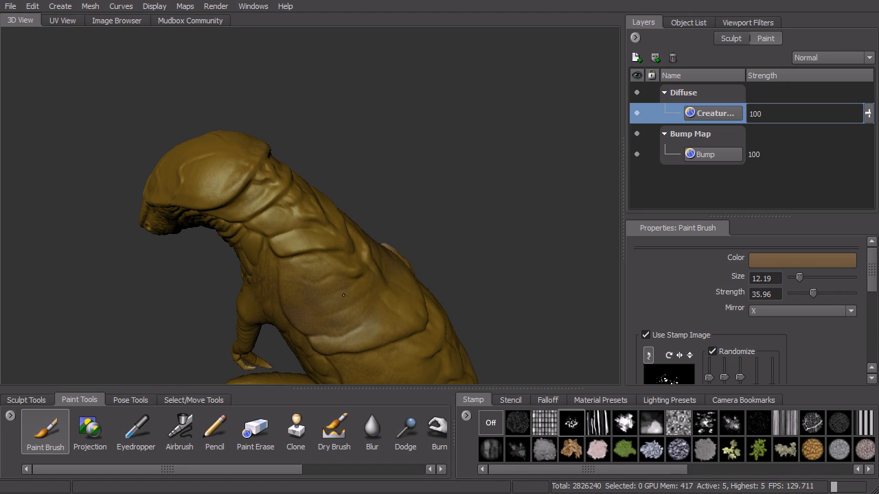
alt+drag(331, 229, 414, 303)
alt+drag(430, 339, 387, 261)
alt+drag(452, 332, 502, 243)
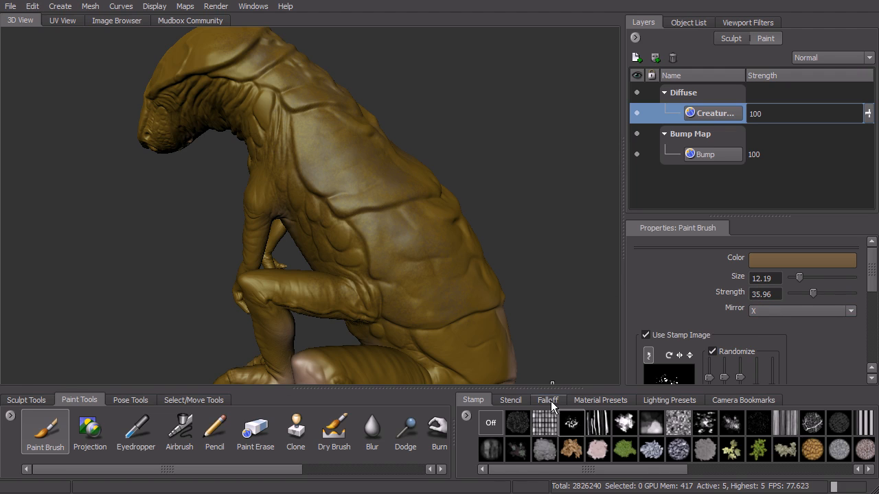
Examine the Paint Brush's stamp spacing, steady stroke, falloff and advanced settings.
scroll(746, 309, down, 5)
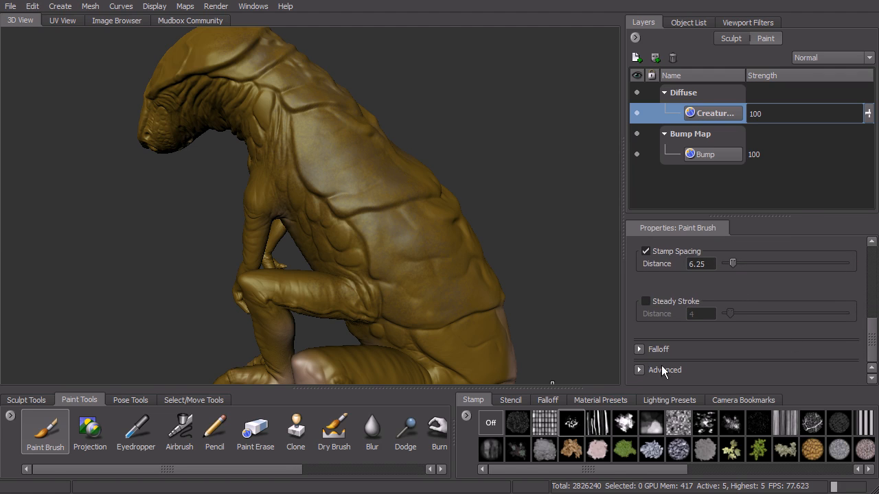
click(639, 350)
mouse_move(874, 314)
mouse_down()
mouse_move(874, 336)
mouse_move(875, 317)
mouse_up()
click(641, 317)
scroll(204, 450, down, 2)
Sample brown paint tones from several spots on the creature's back with the Eyedropper.
click(116, 445)
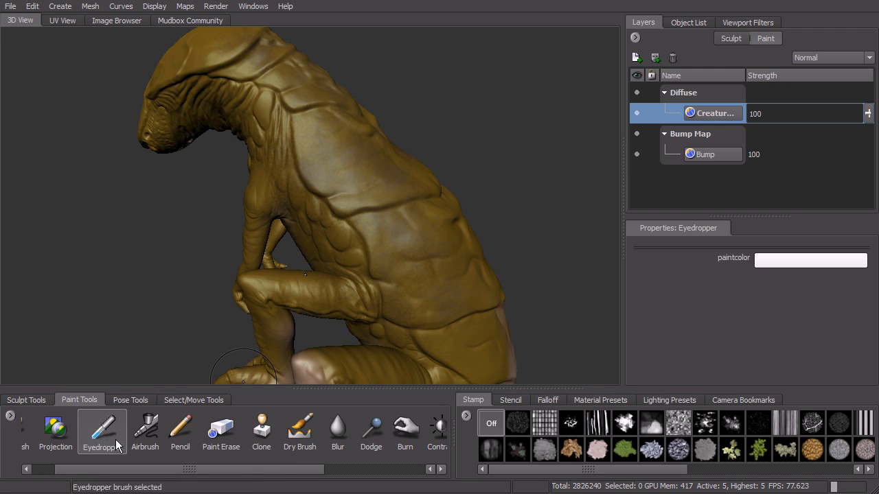
alt+drag(404, 221, 398, 214)
click(355, 200)
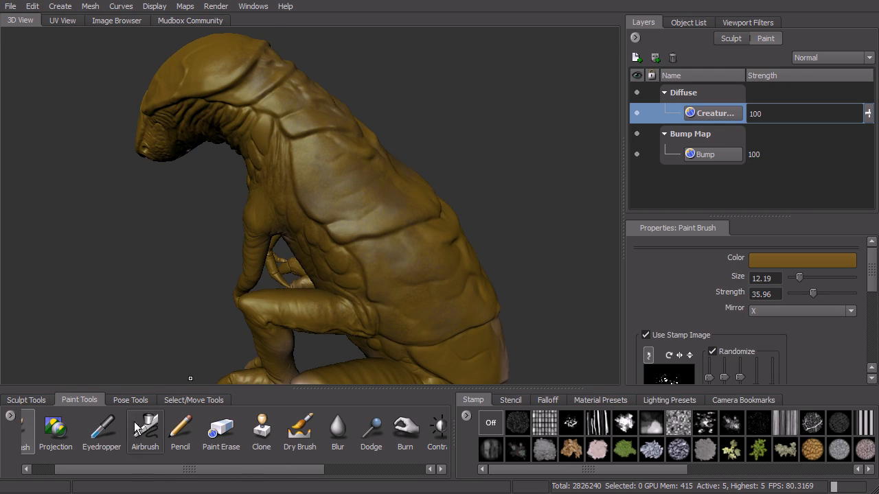
click(106, 440)
click(396, 256)
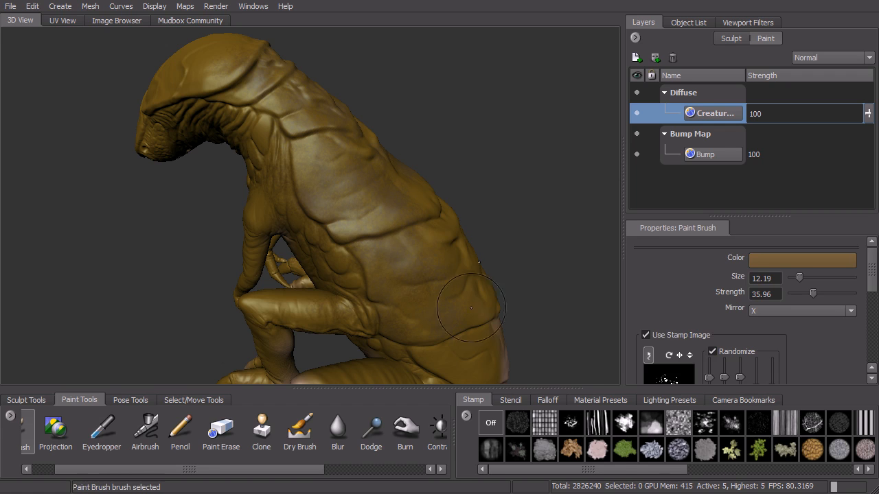
alt+drag(450, 251, 431, 261)
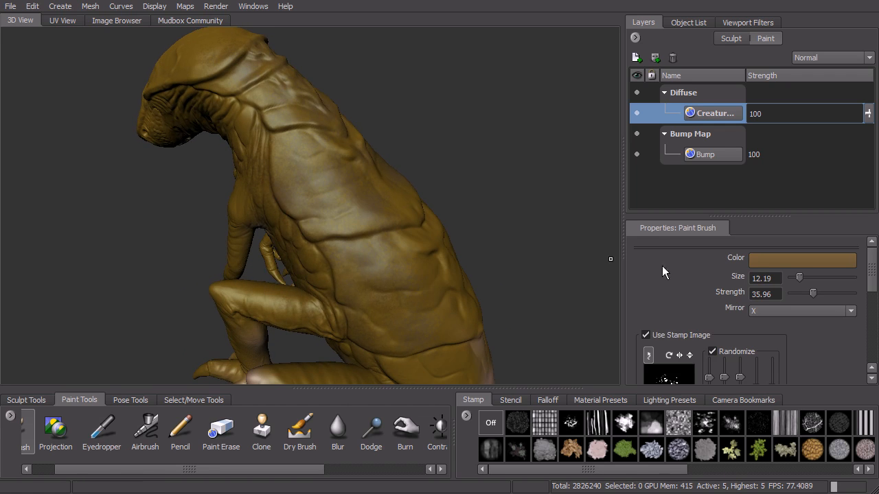
click(361, 210)
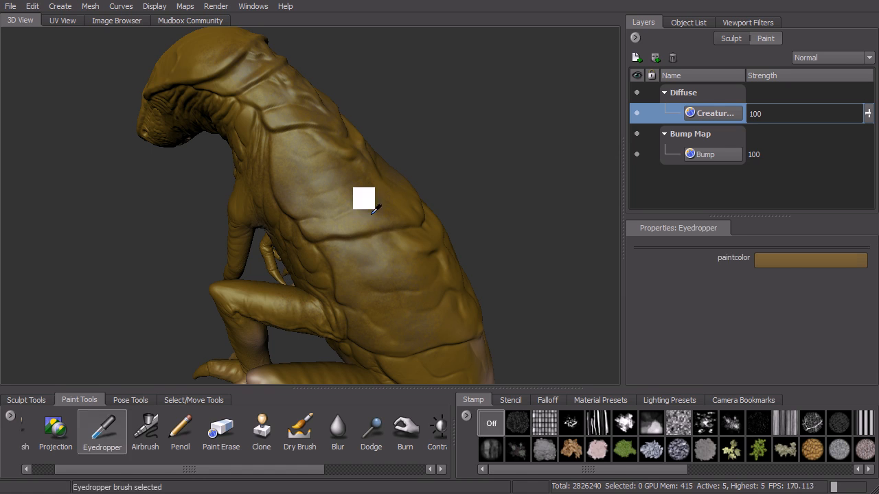
mouse_move(378, 264)
alt+mouse_down()
mouse_move(387, 266)
mouse_move(412, 205)
mouse_move(398, 254)
mouse_move(334, 202)
mouse_move(389, 223)
alt+mouse_up()
Try out the Airbrush, undo the last action, and switch to the Pencil tool.
click(146, 429)
key(ctrl+z)
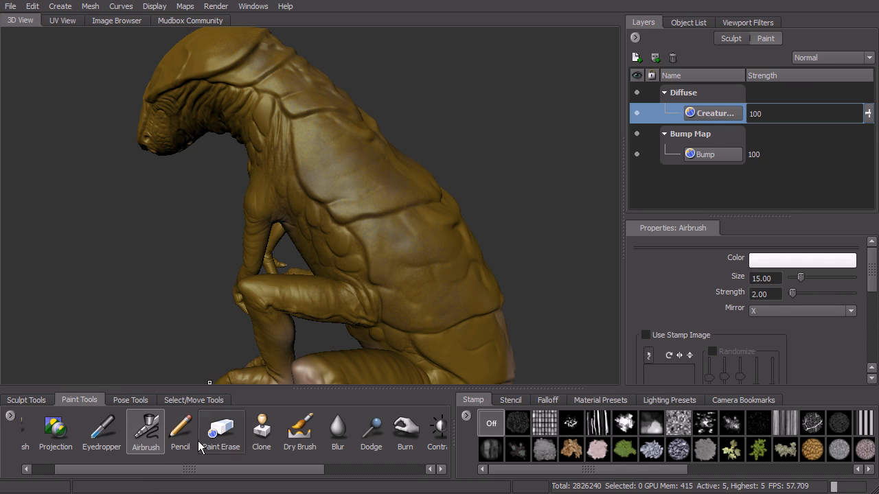
click(180, 431)
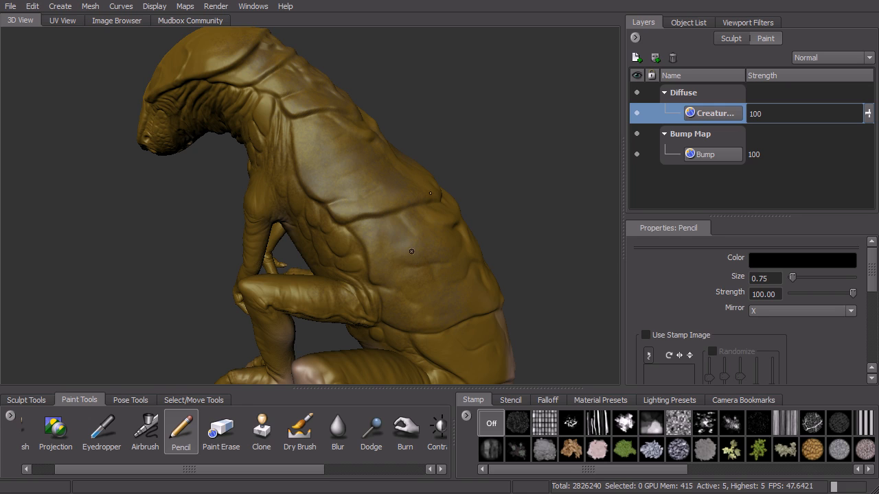
Erase a patch of paint on the creature's flank with Paint Erase and undo the stroke.
click(221, 431)
drag(381, 240, 383, 221)
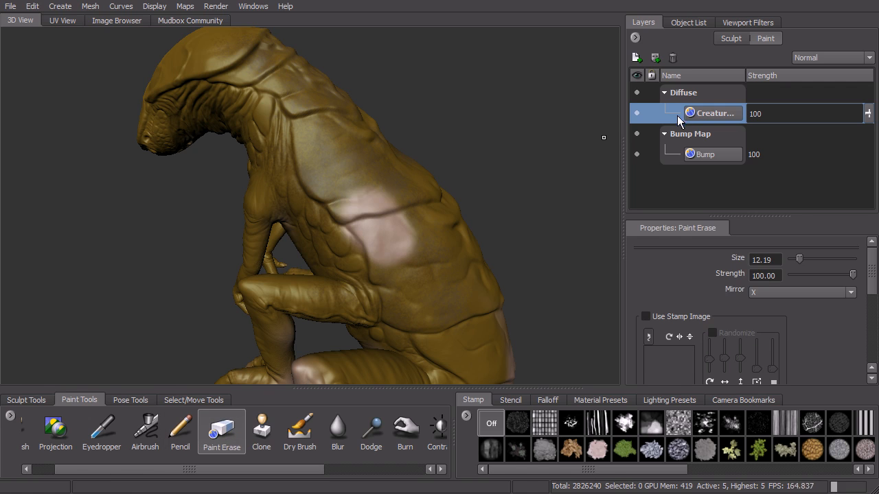
key(ctrl+z)
Activate the Dry Brush, set its color to a dark orange and turn off its stamp image.
mouse_move(442, 209)
alt+mouse_down()
mouse_move(410, 213)
mouse_move(451, 209)
alt+mouse_up()
scroll(451, 209, up, 5)
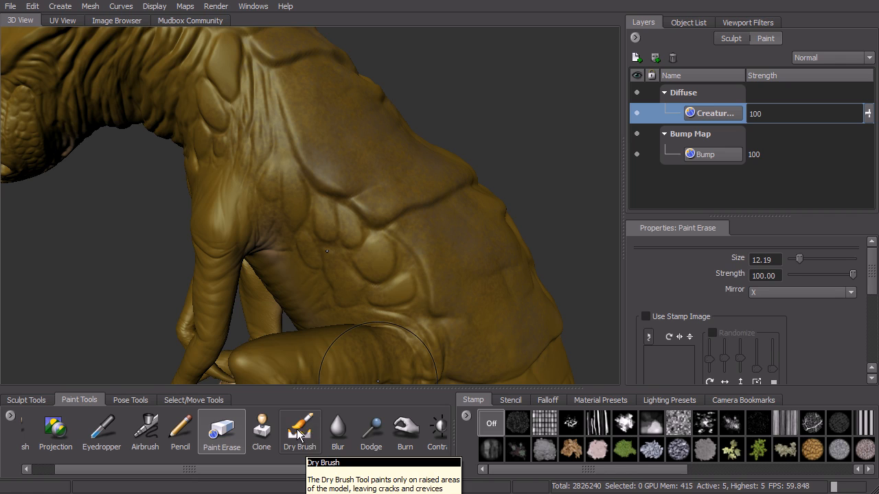
click(300, 435)
scroll(380, 228, up, 2)
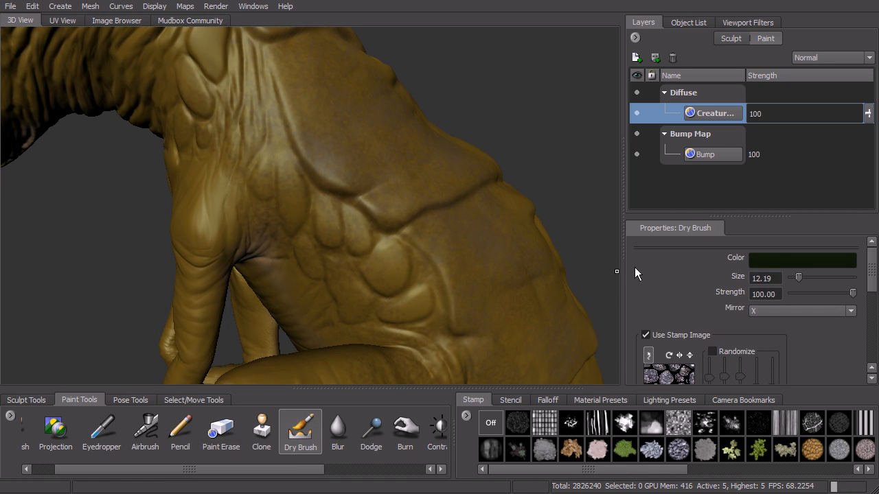
click(820, 261)
click(619, 216)
drag(591, 232, 594, 244)
click(572, 351)
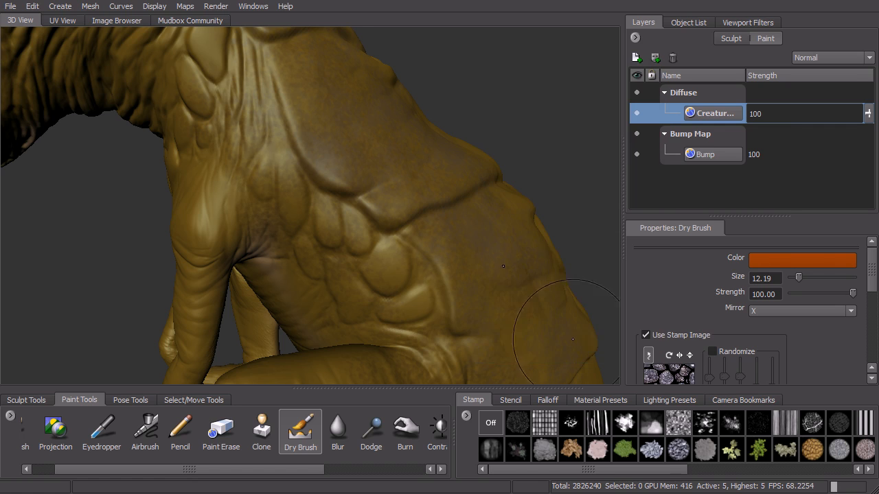
scroll(364, 254, up, 2)
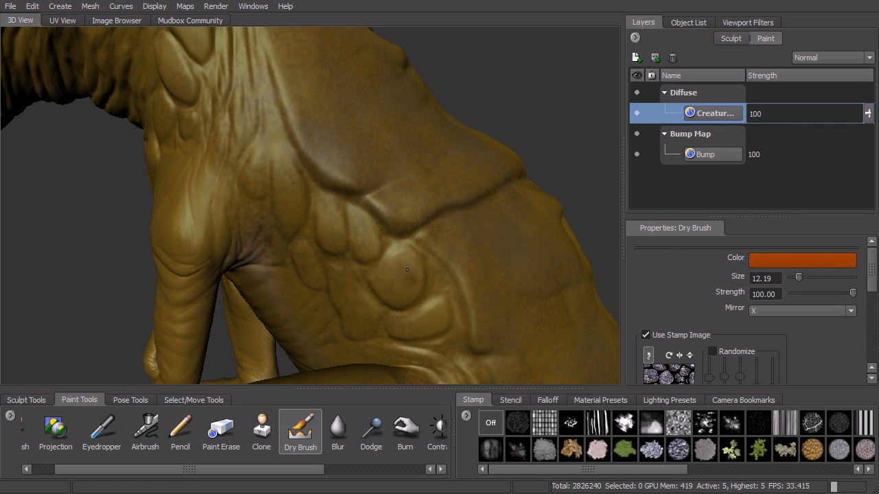
click(490, 426)
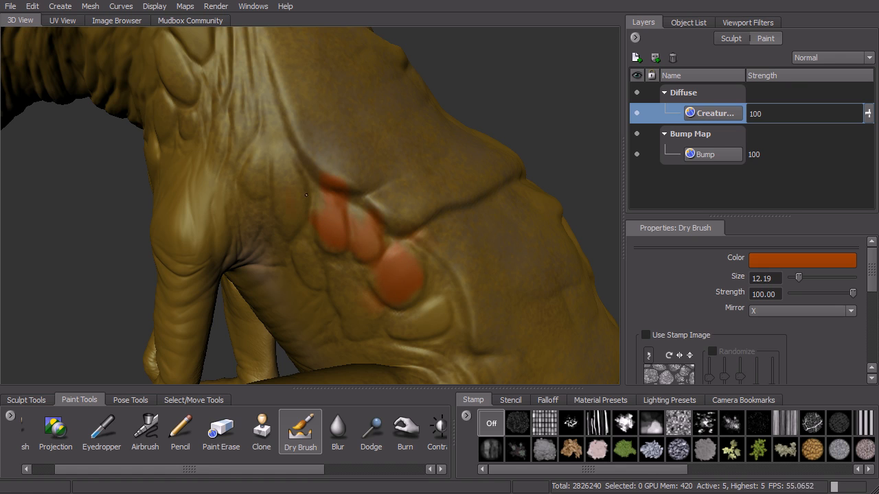
Try dry-brushing orange over the raised scales and plate edge on the creature's flank, and undo the strokes.
drag(290, 195, 292, 190)
scroll(381, 180, down, 3)
drag(386, 211, 372, 211)
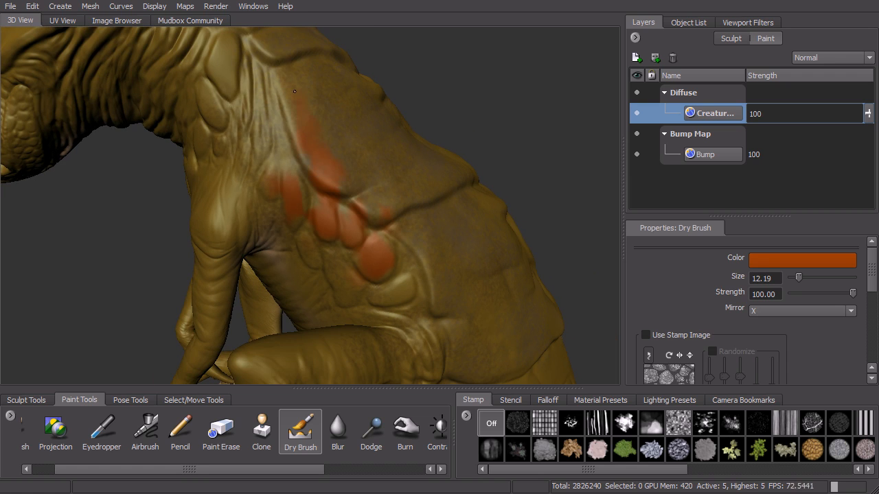
mouse_move(294, 83)
alt+mouse_down()
mouse_move(270, 151)
mouse_move(353, 177)
alt+mouse_up()
key(ctrl+z)
key(ctrl+z)
key(ctrl+z)
key(ctrl+z)
key(ctrl+z)
Look through the remaining paint tools, including Contrast, Sponge, Hue, Hue Shift and Invert.
alt+drag(412, 260, 377, 346)
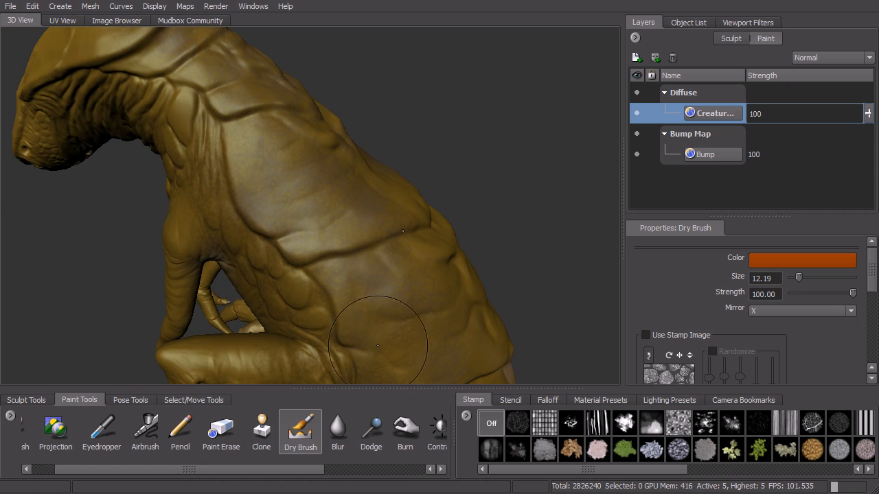
drag(354, 464, 403, 459)
drag(325, 470, 333, 468)
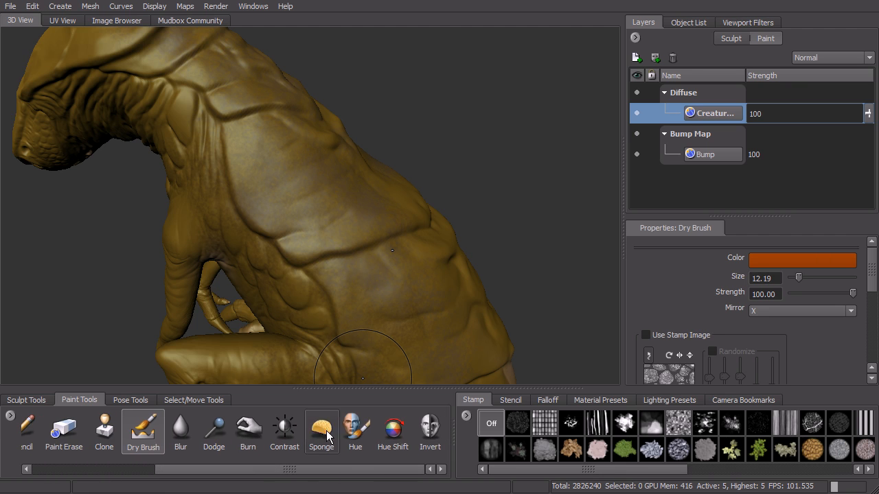
Paint over the creature's back plates with the Hue Shift brush at a hue shift of 30 to tint them greenish.
alt+drag(422, 289, 343, 295)
click(355, 432)
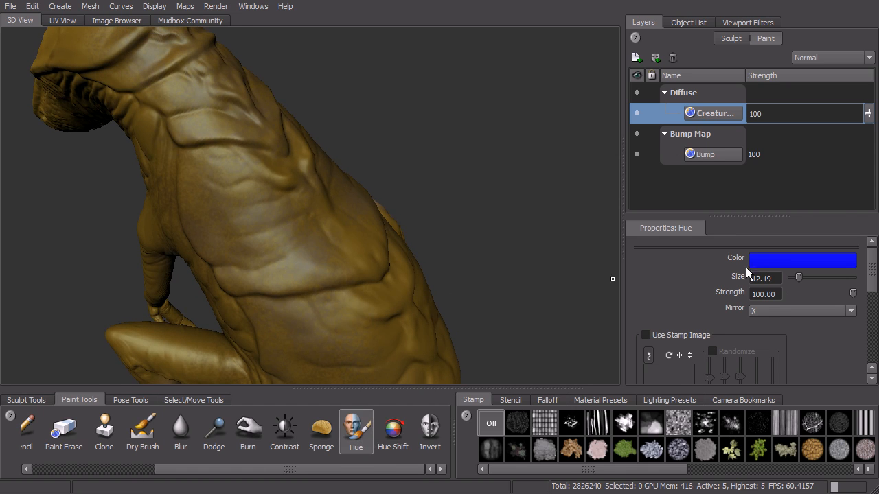
click(392, 433)
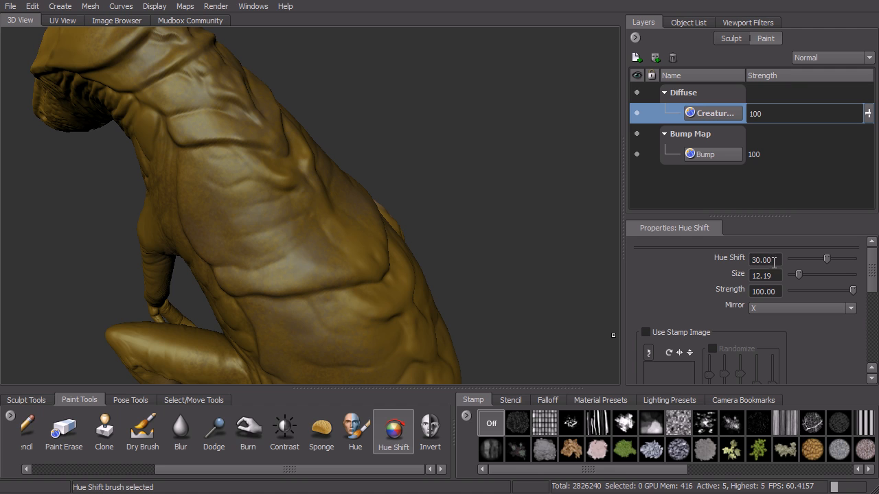
drag(240, 276, 234, 285)
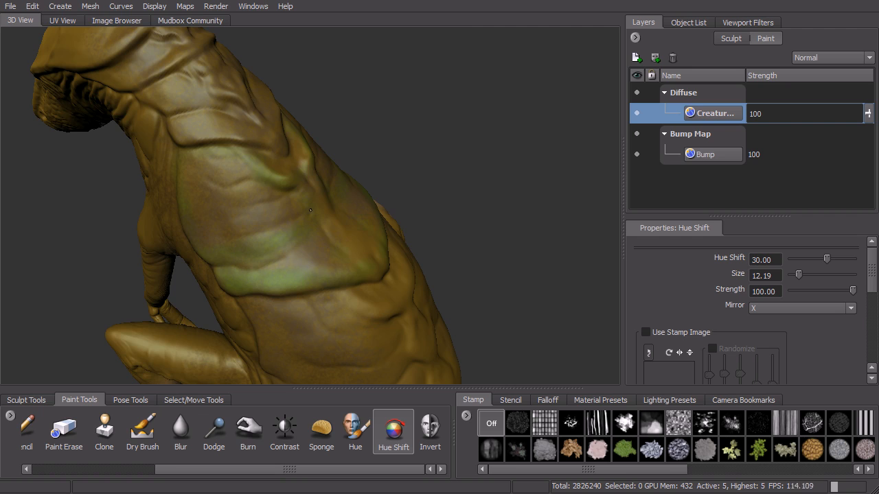
alt+right_drag(426, 224, 394, 229)
alt+drag(394, 229, 423, 217)
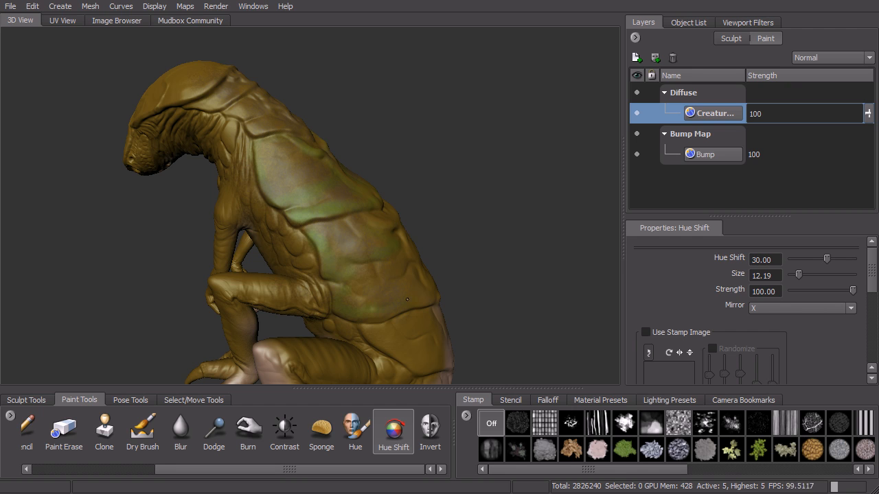
alt+right_drag(419, 296, 469, 211)
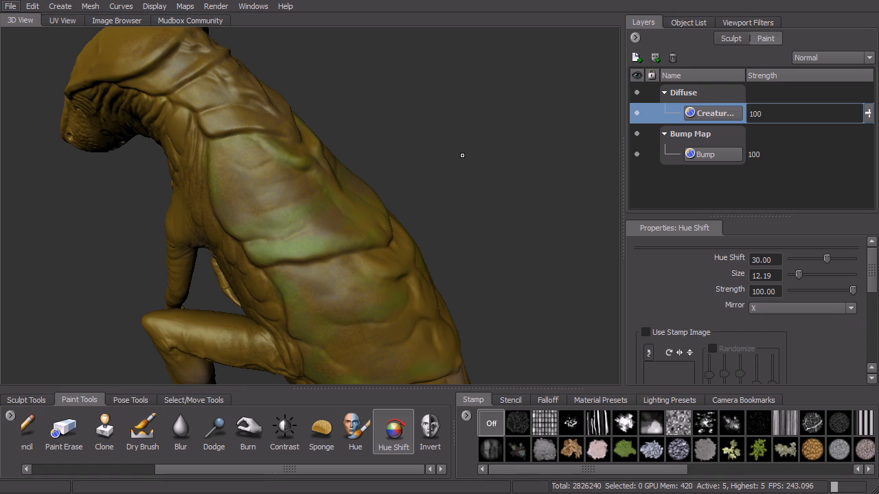
alt+drag(346, 246, 375, 210)
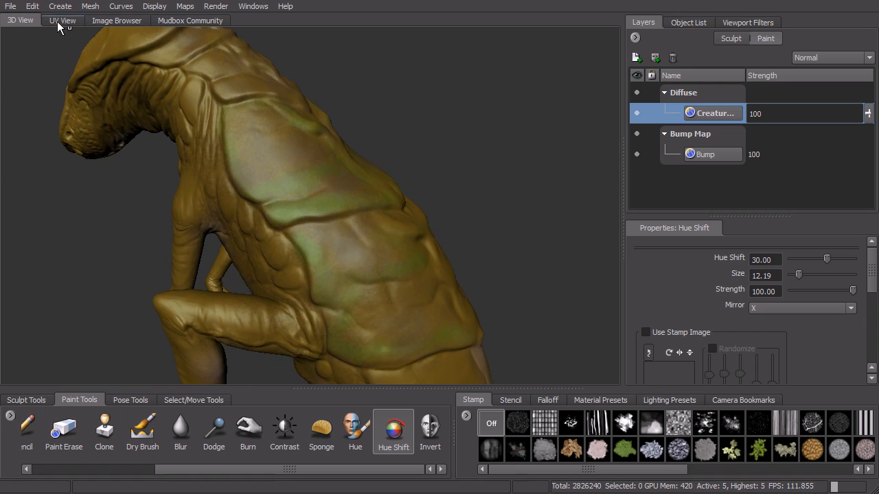
Examine how the painted color is laid out across the creature's UV tiles, and return to the 3D view.
click(60, 21)
scroll(377, 226, up, 3)
alt+right_drag(417, 231, 371, 210)
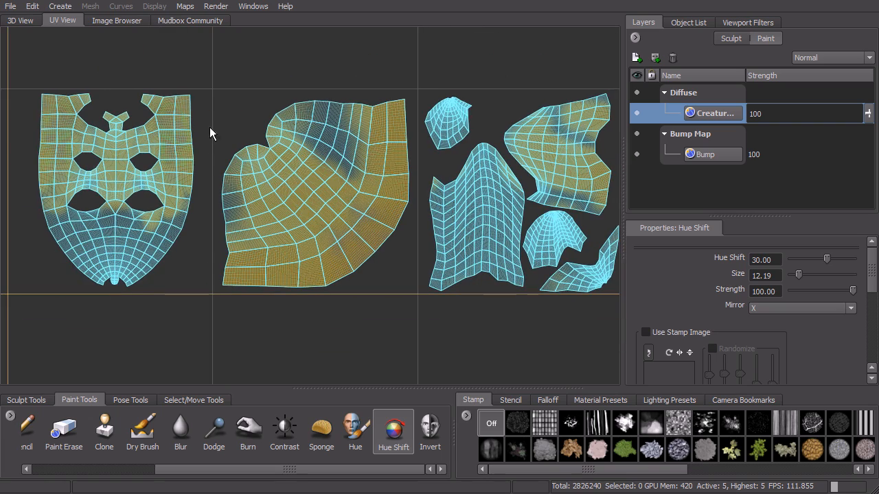
alt+middle_drag(382, 115, 364, 208)
alt+right_drag(364, 208, 292, 214)
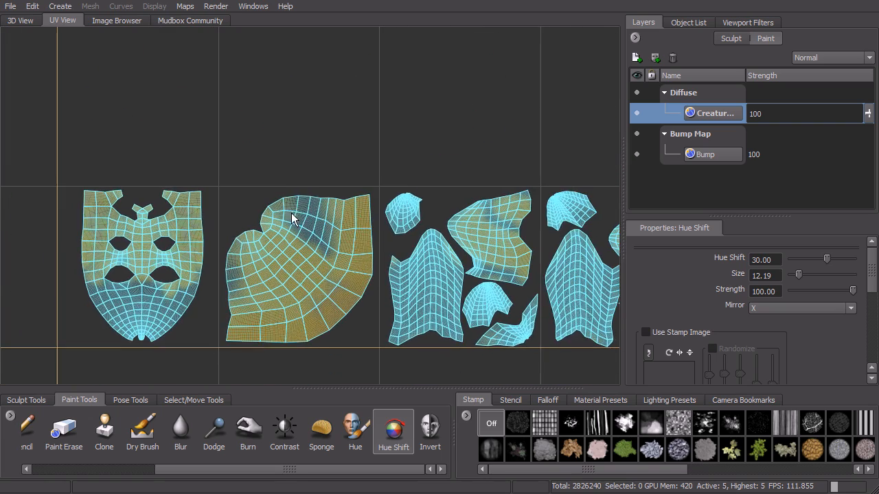
alt+middle_drag(369, 238, 2, 249)
alt+middle_drag(316, 217, 152, 146)
alt+right_drag(152, 145, 414, 240)
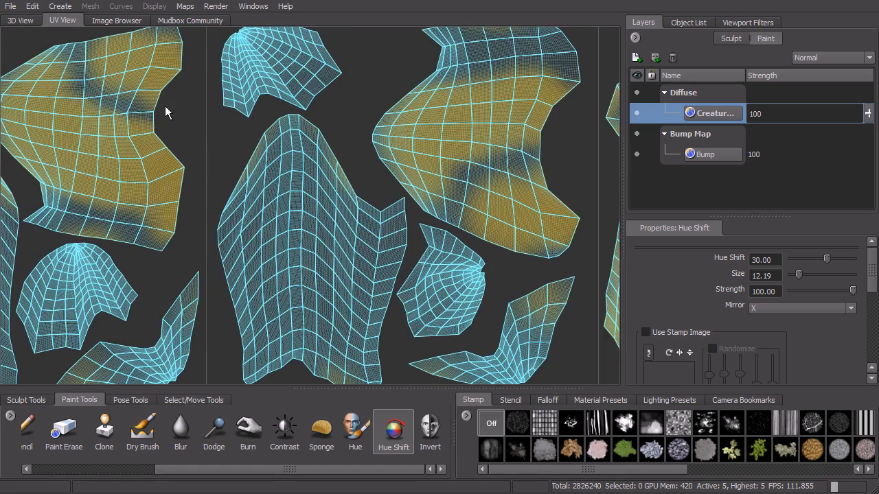
click(26, 22)
Adjust the color of the Creature_color layer by setting its hue to -16.
alt+right_drag(404, 172, 415, 135)
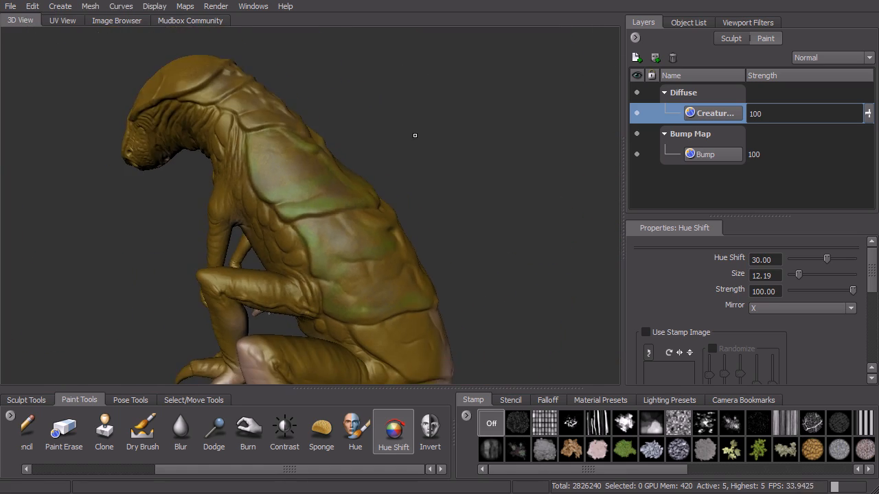
alt+middle_drag(462, 182, 464, 138)
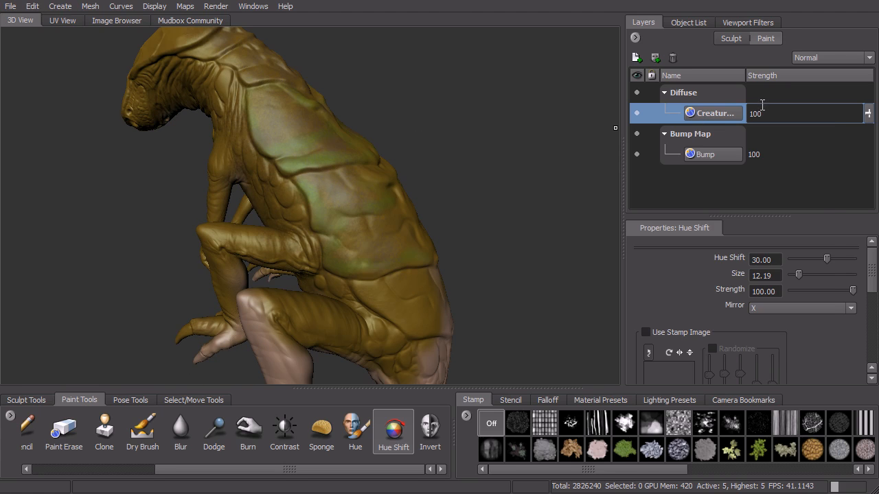
right_click(714, 115)
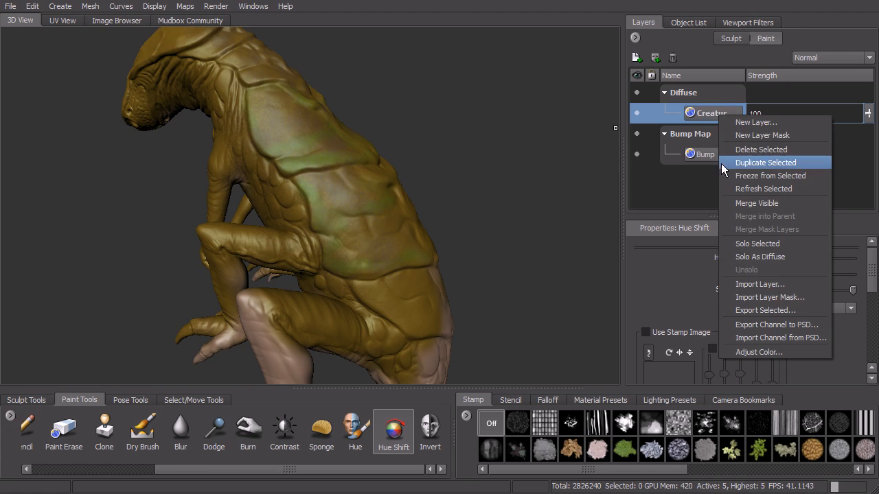
click(767, 352)
drag(458, 73, 581, 62)
drag(620, 101, 616, 101)
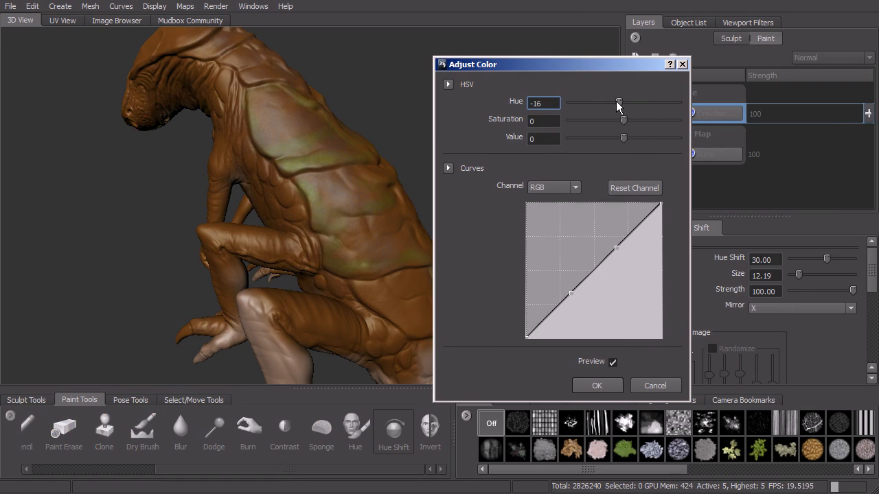
click(608, 386)
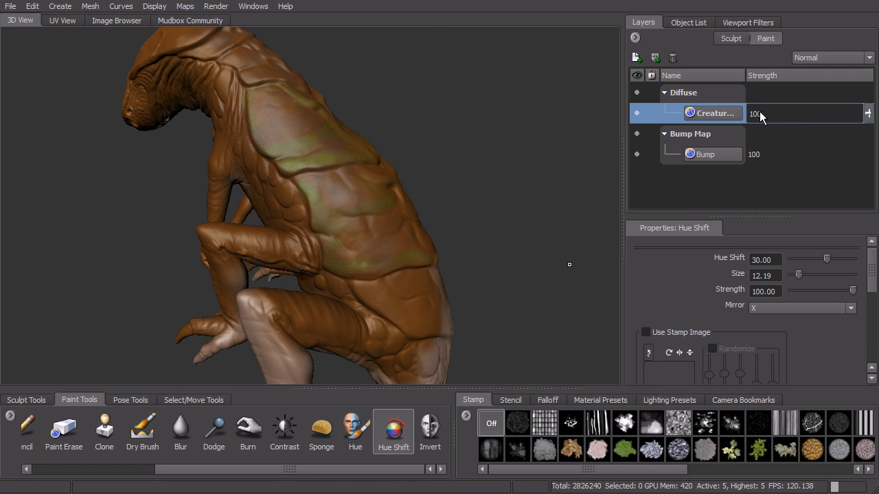
Solo the Creature_color layer and unsolo it again.
right_click(721, 113)
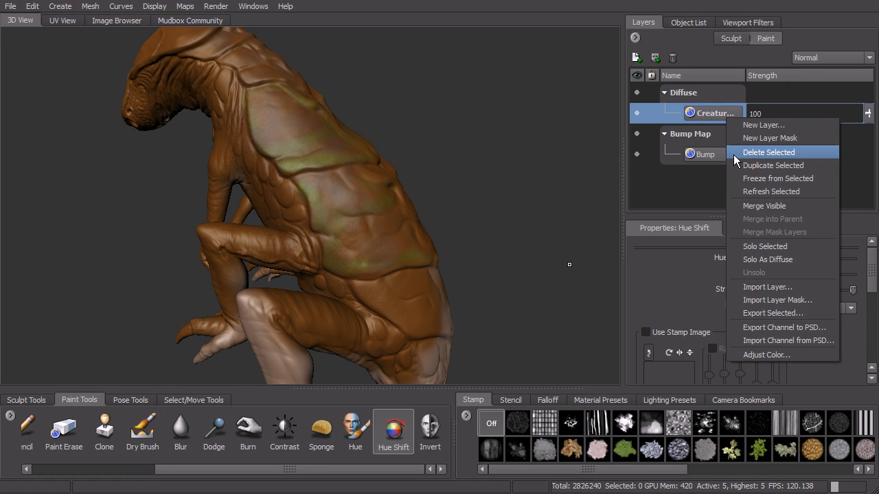
click(770, 246)
right_click(713, 113)
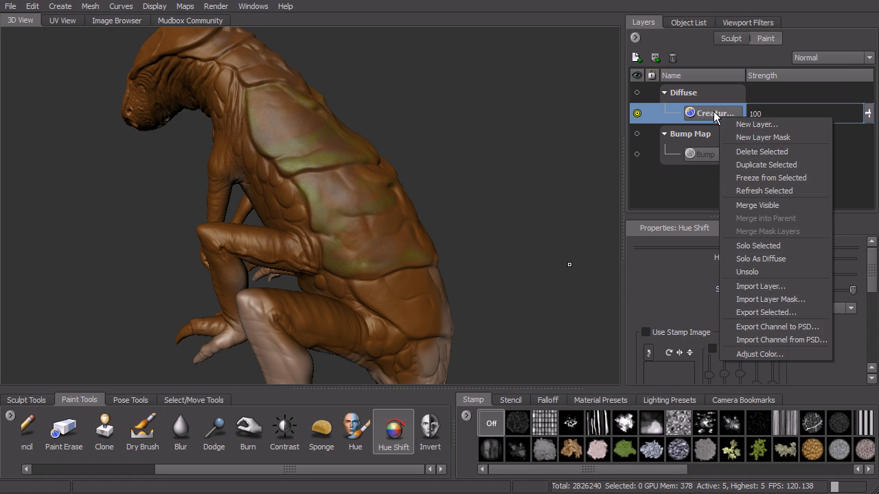
click(763, 271)
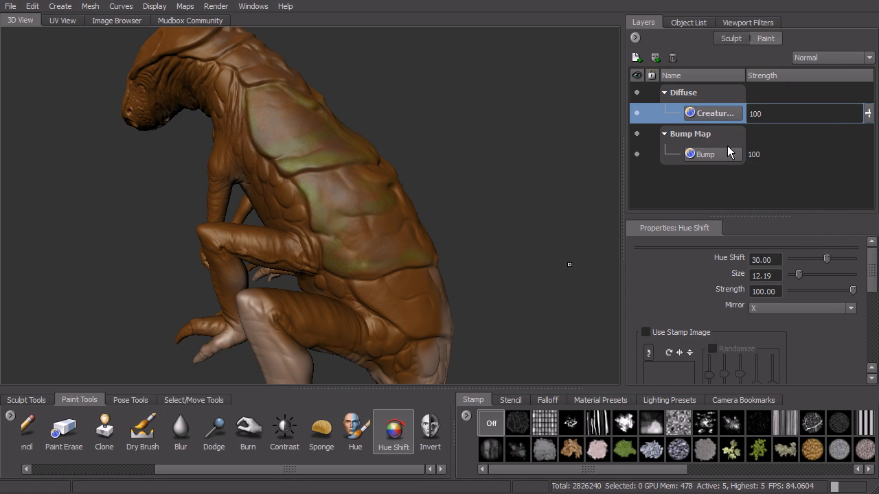
Add a Diffuse paint layer named Paint Layer 1 with size 1024 and format TIFF [8 bit, RGBA], and make it the active layer.
right_click(718, 115)
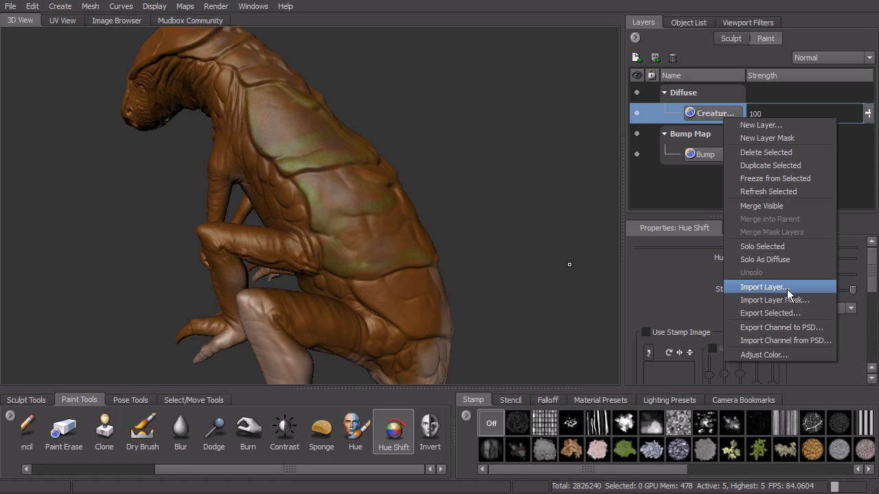
click(743, 127)
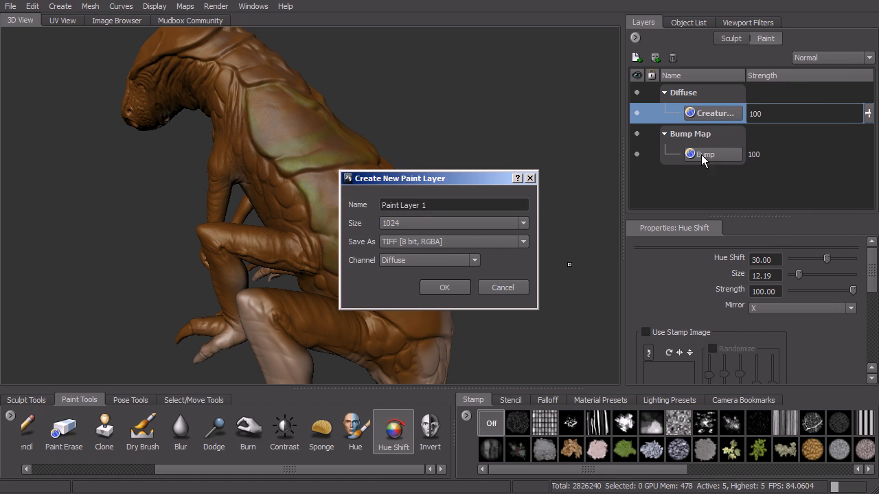
click(450, 291)
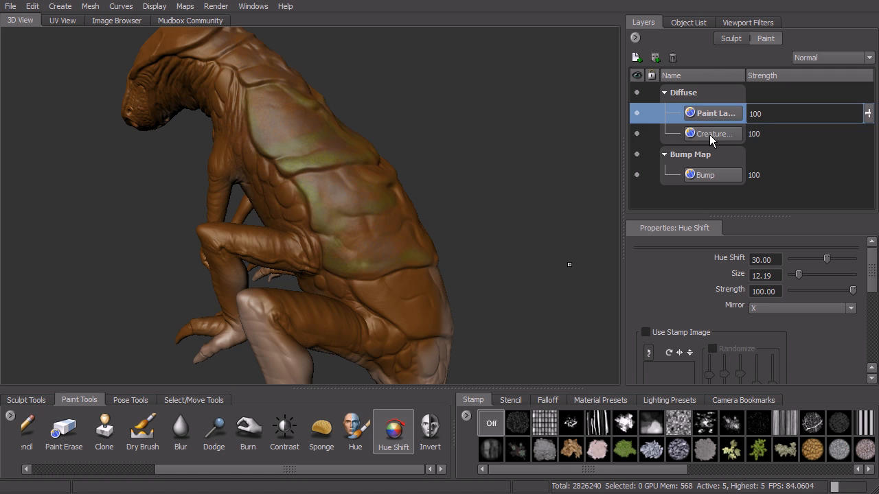
click(709, 134)
click(636, 133)
click(636, 134)
click(710, 114)
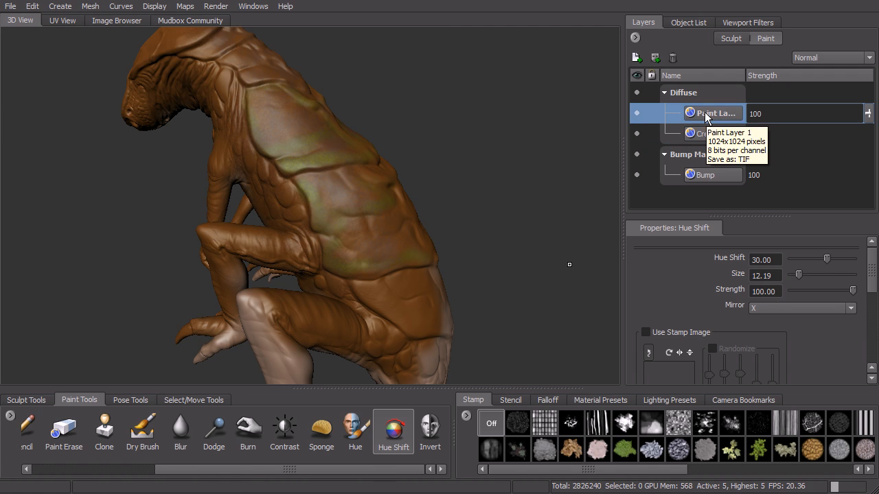
Activate the Paint Brush and set its color to a dark reddish brown.
drag(237, 465, 114, 467)
click(45, 429)
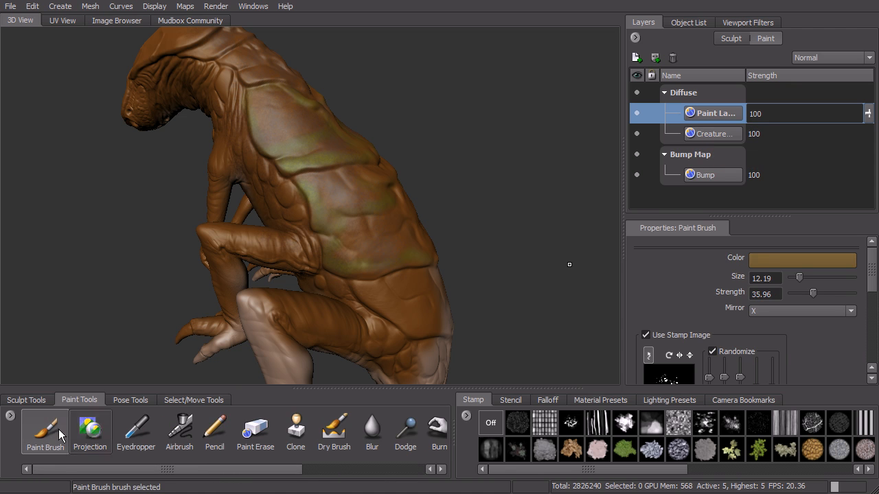
click(773, 259)
mouse_move(626, 242)
mouse_down()
mouse_move(628, 233)
mouse_move(595, 247)
mouse_up()
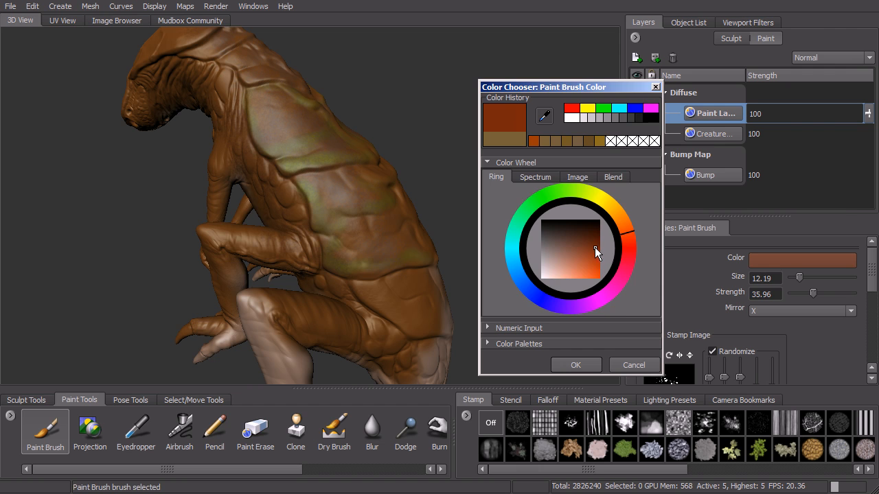
click(573, 364)
Turn off the brush stamp and paint red markings across the large back plate at size 1.68 and strength 37.67.
alt+drag(498, 218, 438, 237)
alt+right_drag(438, 237, 459, 206)
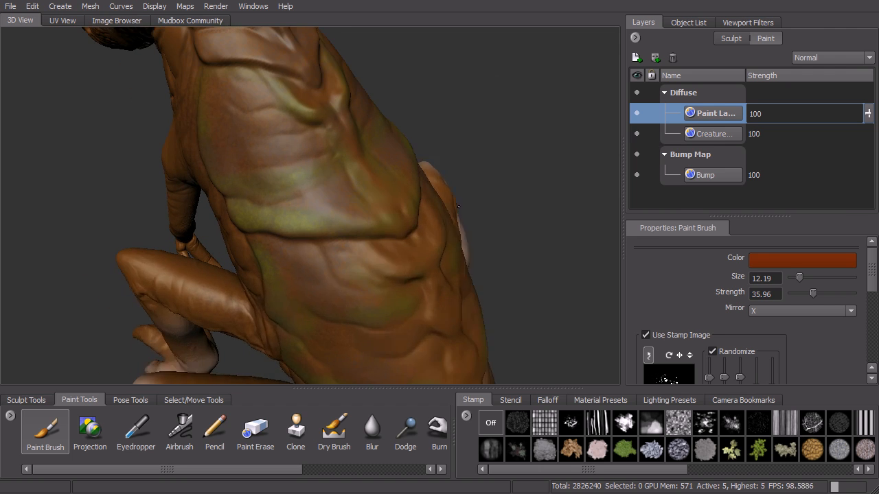
alt+middle_drag(459, 206, 501, 230)
drag(330, 161, 295, 160)
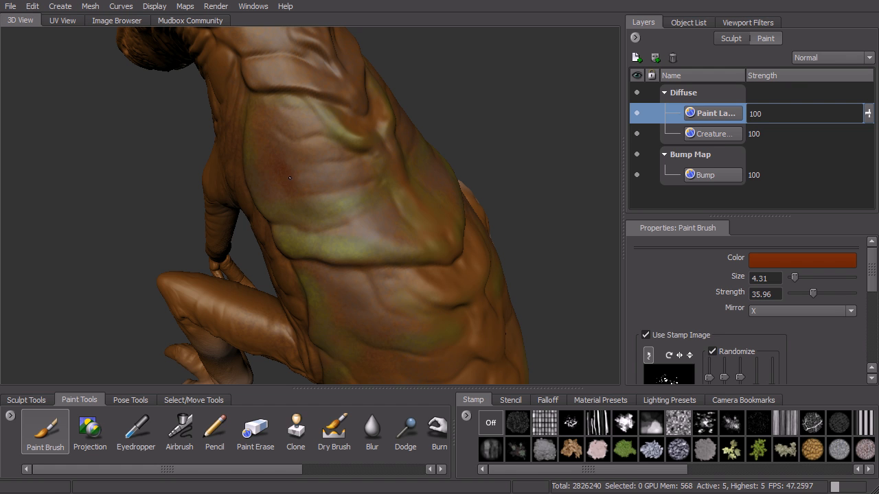
click(490, 423)
drag(286, 158, 291, 188)
mouse_move(284, 155)
mouse_down()
mouse_move(302, 180)
mouse_move(332, 177)
mouse_move(318, 206)
mouse_move(369, 194)
mouse_move(359, 198)
mouse_move(364, 231)
mouse_move(391, 196)
mouse_move(420, 221)
mouse_move(388, 248)
mouse_up()
mouse_move(303, 232)
mouse_down()
mouse_move(330, 228)
mouse_move(295, 214)
mouse_move(306, 215)
mouse_up()
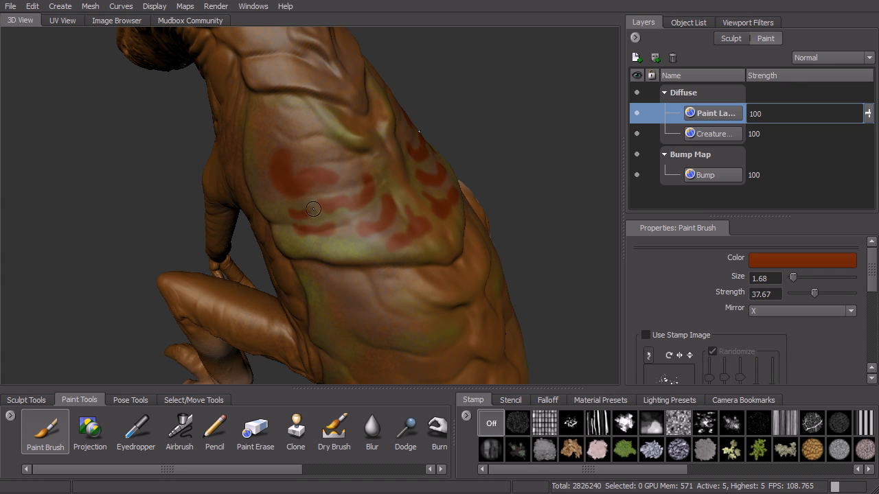
Hide and reshow Paint Layer 1 and try out its strength, returning it to 100.
click(636, 114)
click(637, 115)
mouse_move(869, 114)
mouse_down()
mouse_move(873, 178)
mouse_move(866, 103)
mouse_up()
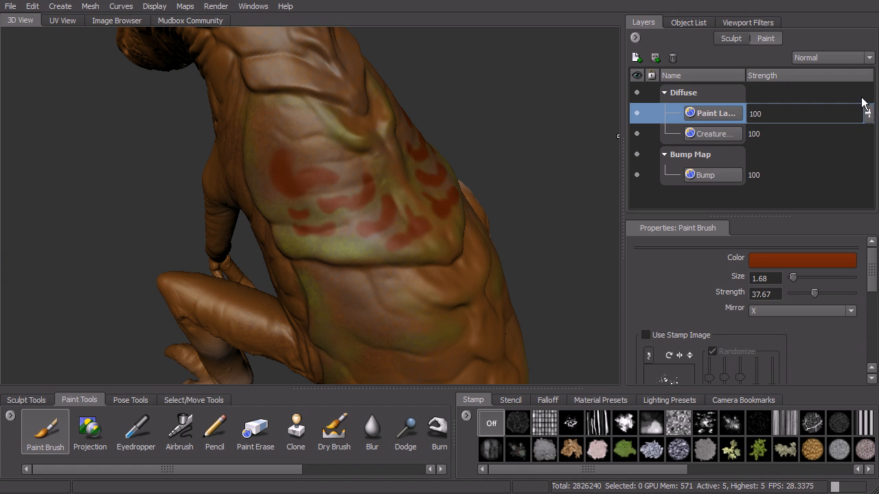
Set Paint Layer 1's blend mode to Multiply and its strength to 68.
click(850, 61)
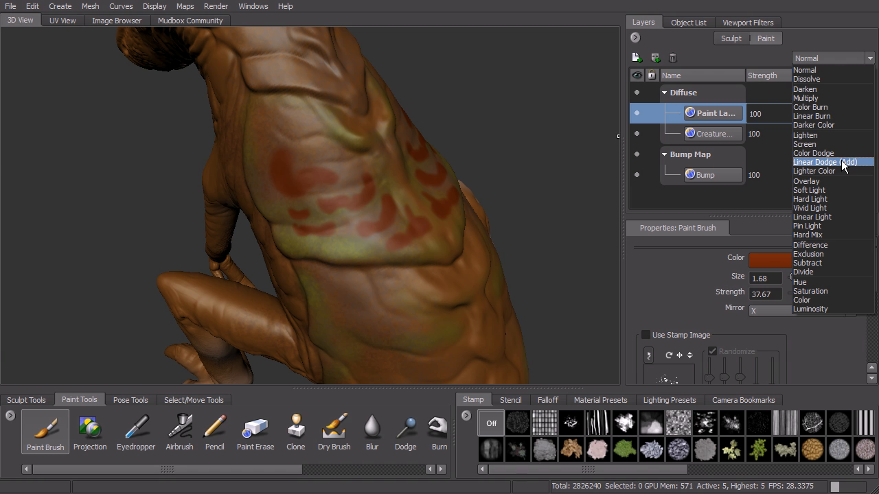
click(818, 97)
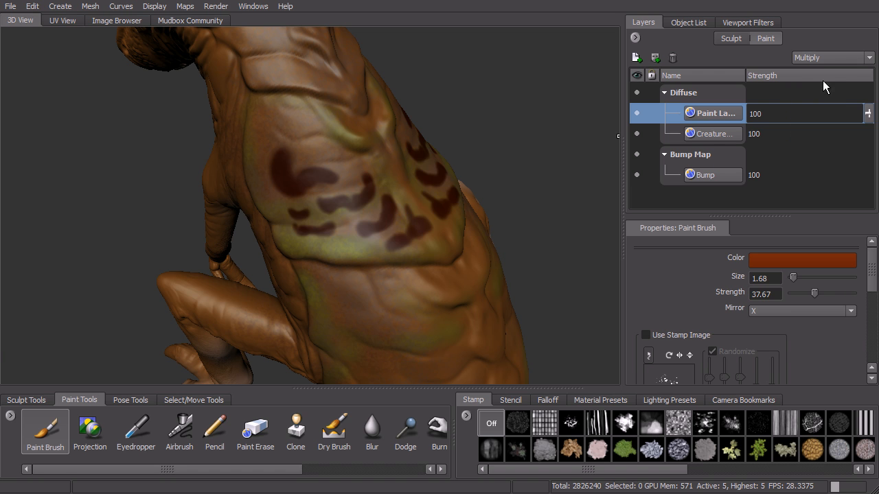
drag(868, 113, 870, 139)
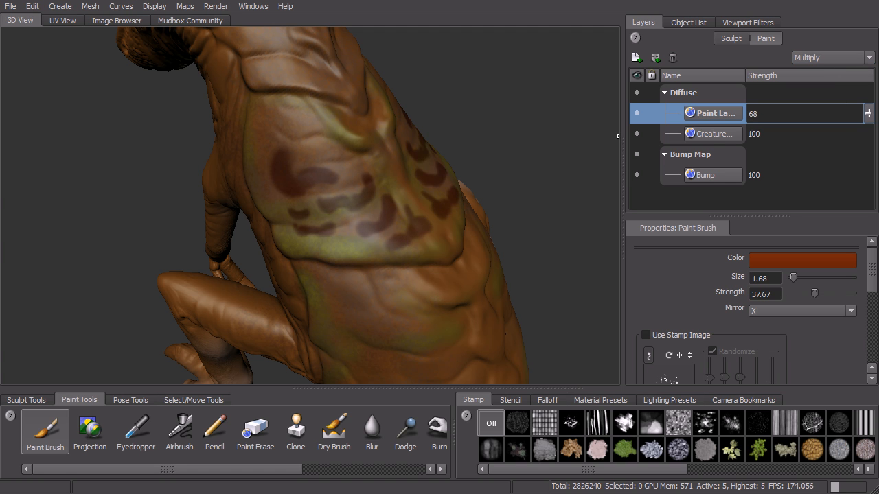
Compare the back plate with the multiplied markings hidden and shown, and inspect the details of both diffuse layers.
mouse_move(719, 138)
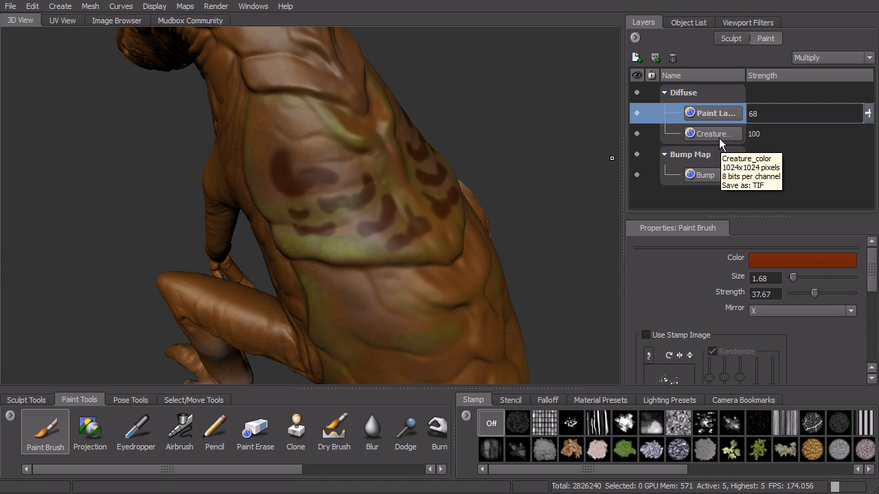
click(638, 113)
click(638, 114)
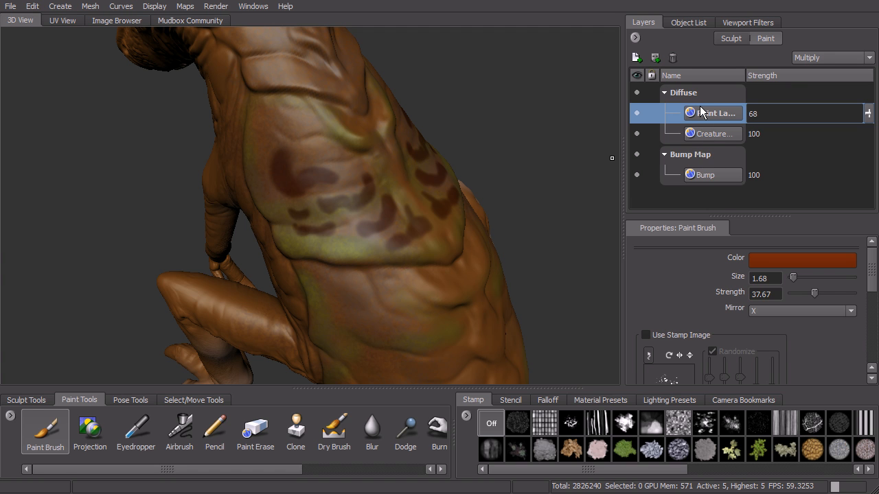
mouse_move(713, 115)
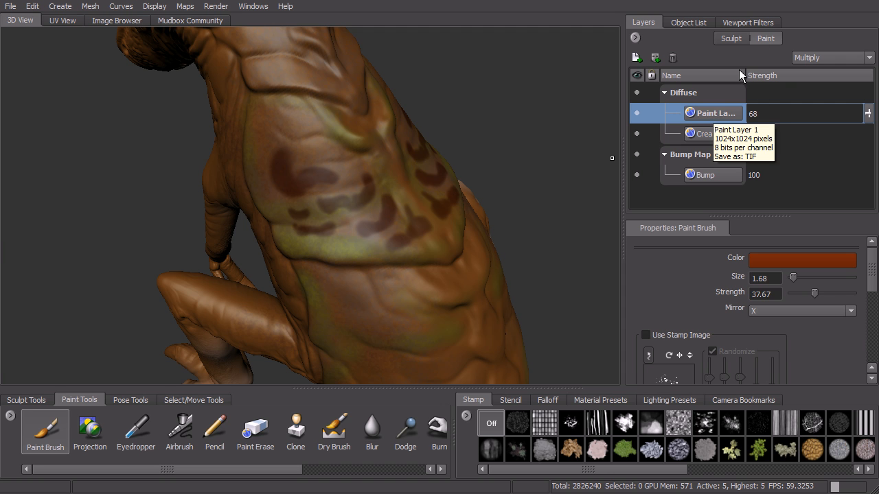
alt+drag(502, 150, 512, 133)
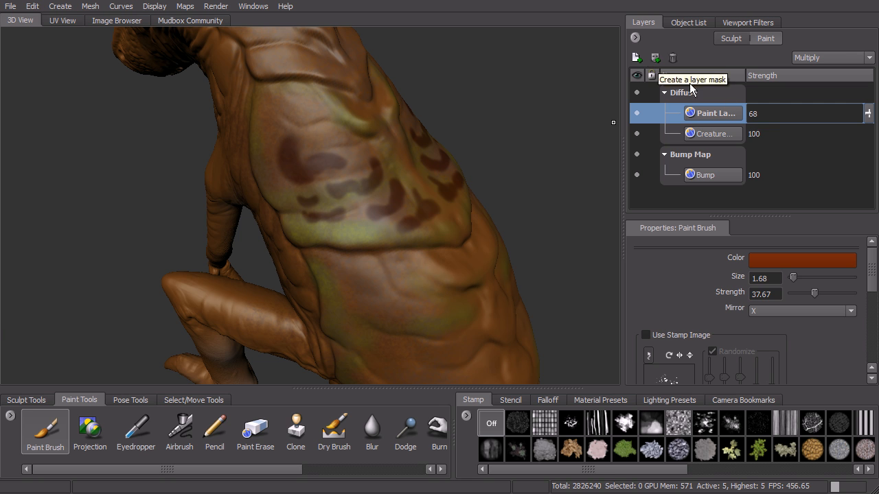
mouse_move(714, 122)
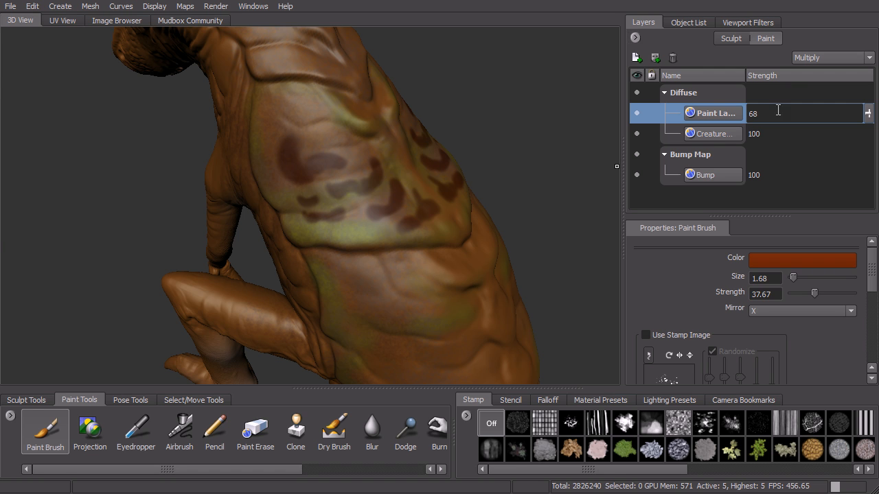
Review the available paint layer commands, including merging, and compare the back plate with Paint Layer 1 hidden and shown.
click(634, 38)
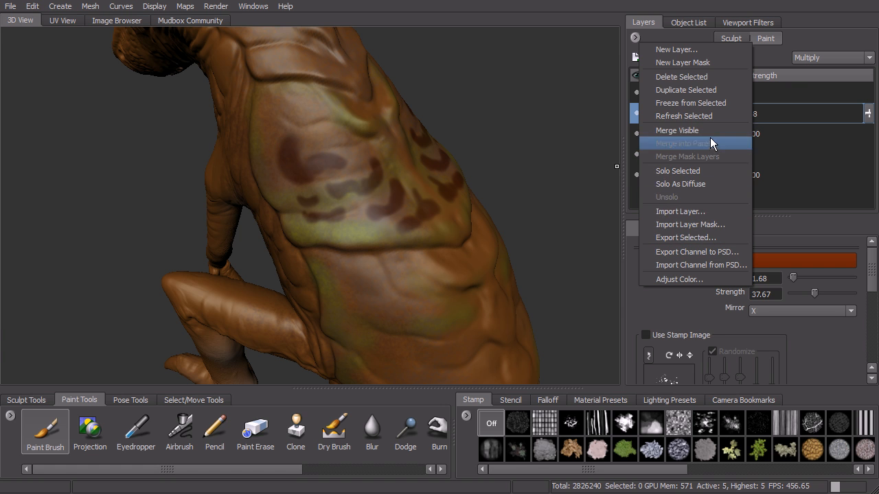
click(829, 167)
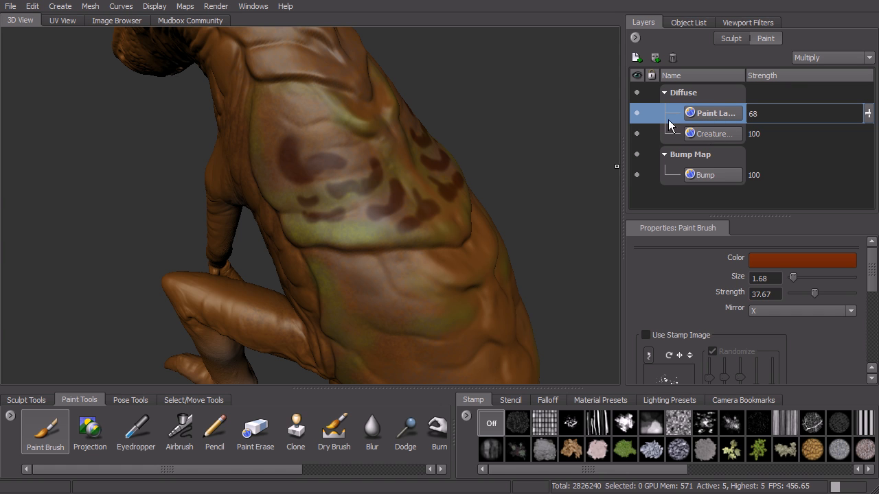
click(637, 113)
click(637, 113)
Switch between the two diffuse layers and the Bump layer, leaving the base creature diffuse layer active for painting.
click(717, 133)
click(714, 117)
click(713, 131)
click(714, 118)
click(713, 133)
click(723, 115)
click(719, 134)
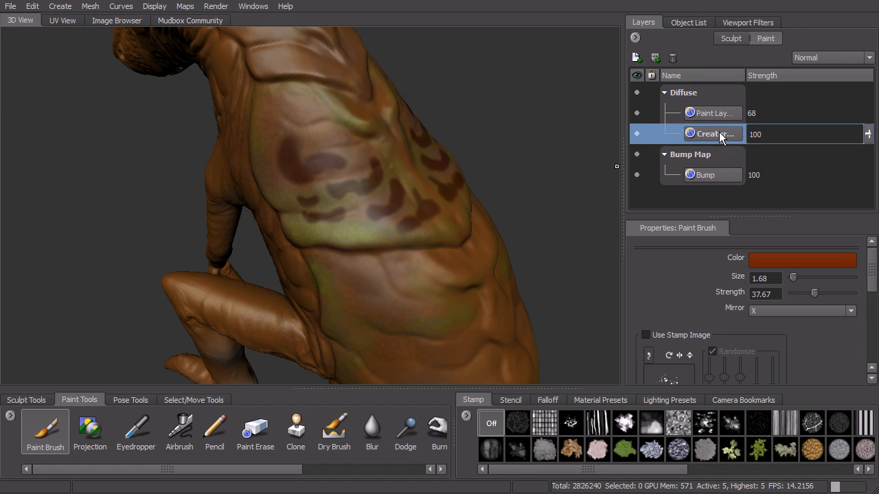
click(707, 176)
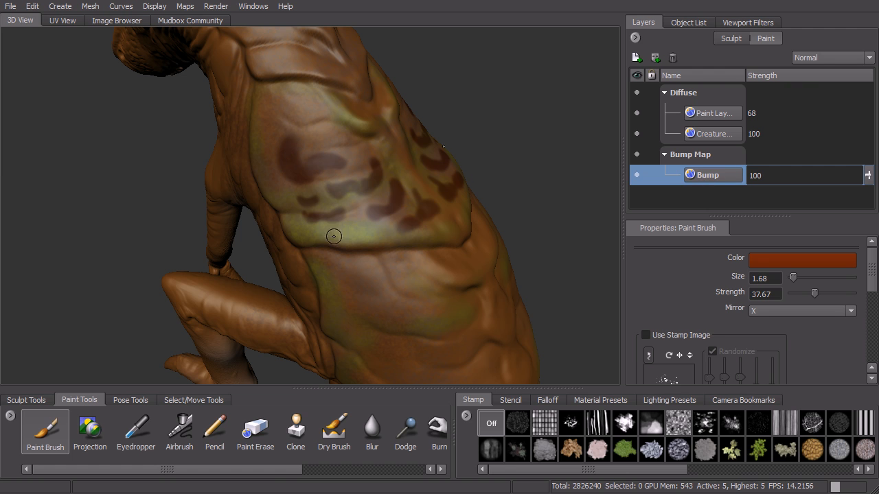
click(719, 136)
Look over the remaining paint tools and inspect the painted back plates and red markings from several angles.
mouse_move(66, 470)
mouse_down()
mouse_move(140, 468)
mouse_move(96, 459)
mouse_move(274, 457)
mouse_move(151, 451)
mouse_up()
alt+drag(441, 288, 445, 249)
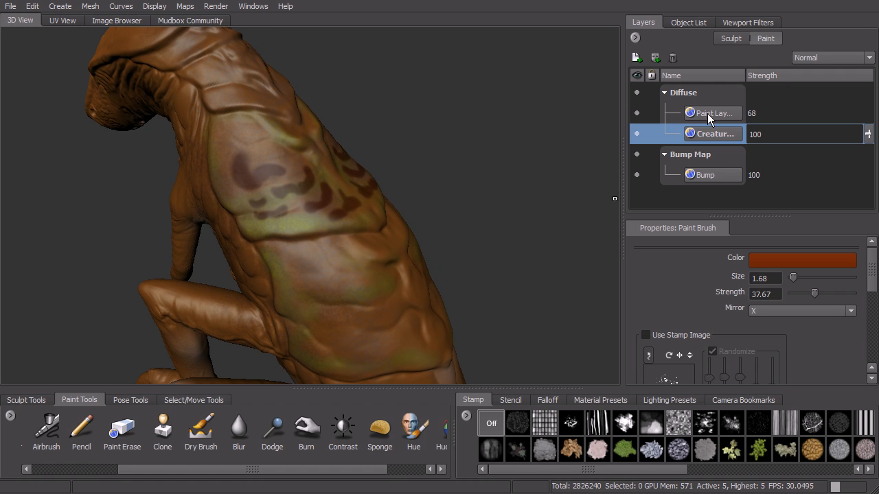
alt+drag(545, 159, 494, 163)
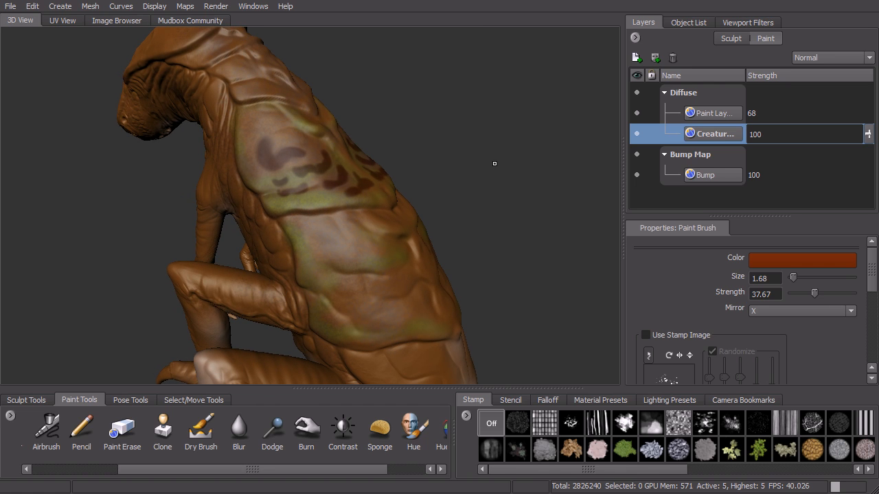
alt+drag(504, 183, 502, 179)
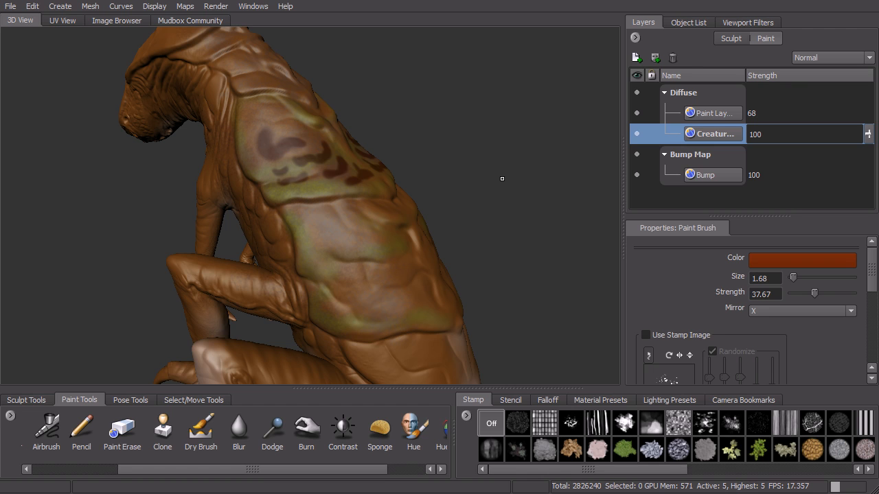
alt+drag(491, 174, 514, 200)
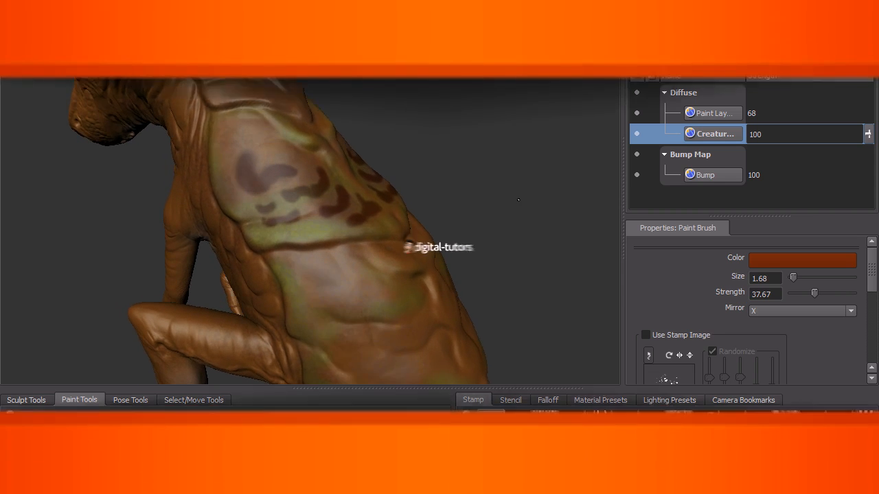